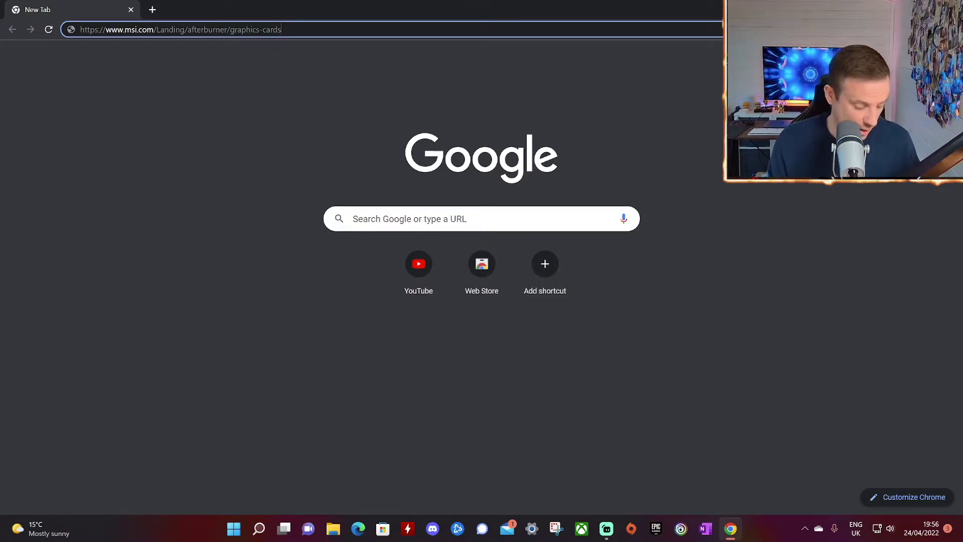
# Load the MSI Afterburner web page and download the installer zip to the desktop
pyautogui.press('Return')
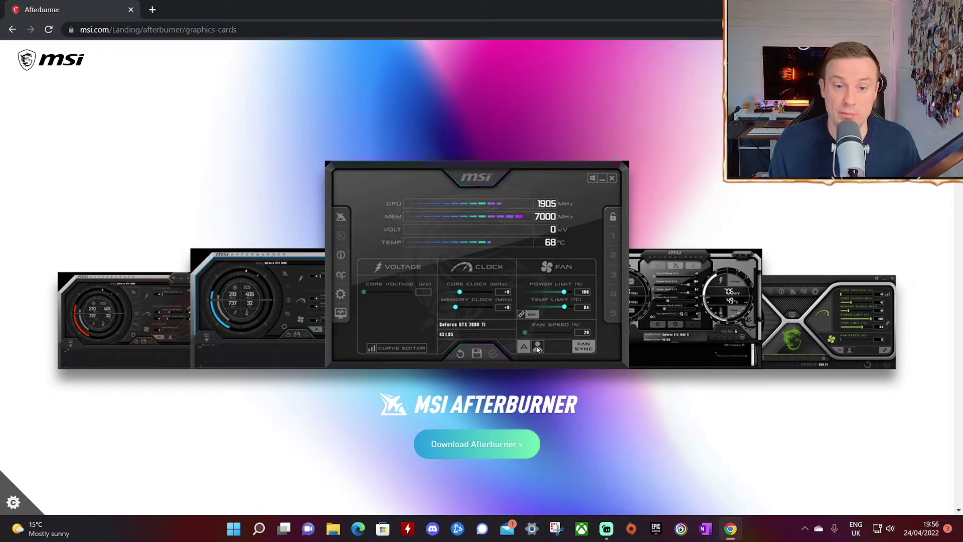
pyautogui.click(497, 444)
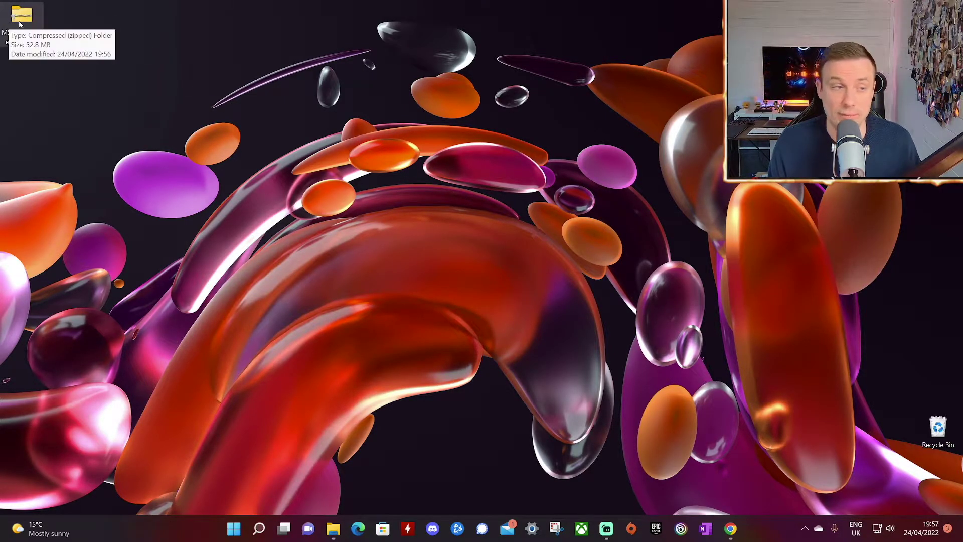
# Extract the MSIAfterburnerSetup zip into the desktop folder 'MSIAfterburnerSetup (1)'
pyautogui.rightClick(20, 22)
pyautogui.click(64, 95)
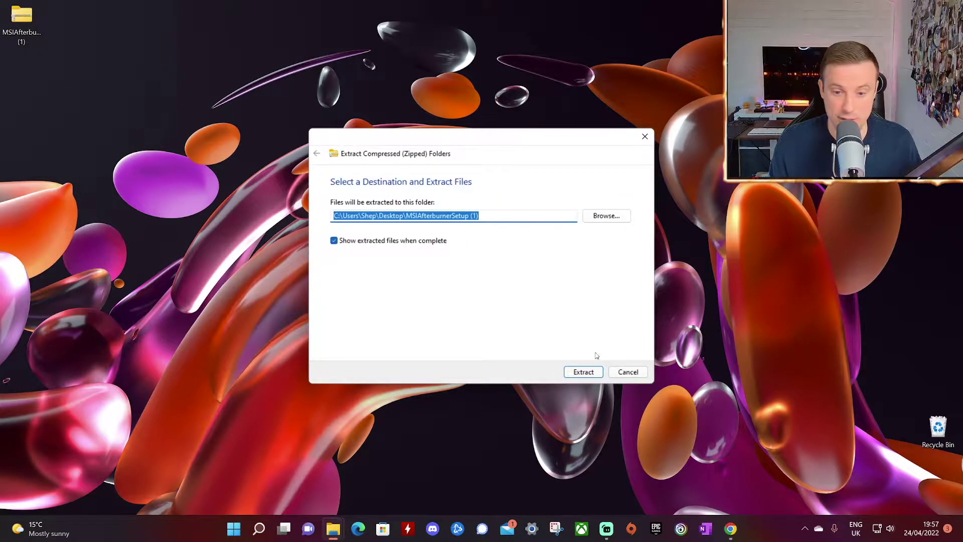
pyautogui.click(584, 372)
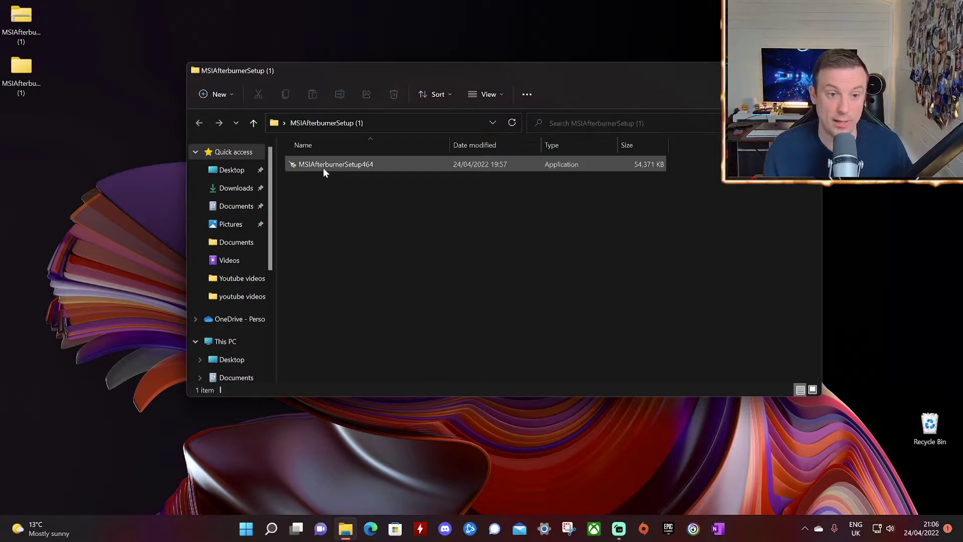
# Run MSIAfterburnerSetup464 in English and install Afterburner 4.6.4 plus RivaTuner to the default folder
pyautogui.doubleClick(323, 167)
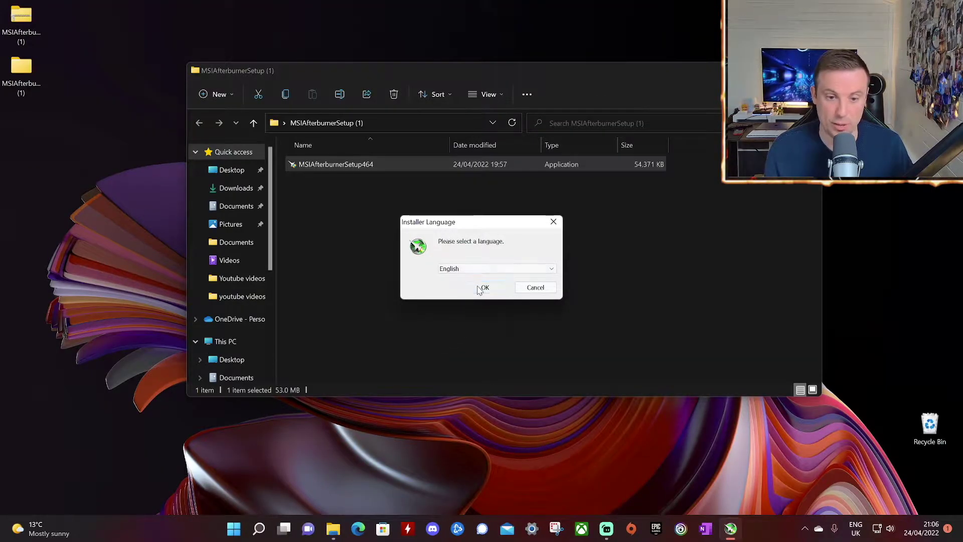
pyautogui.click(482, 288)
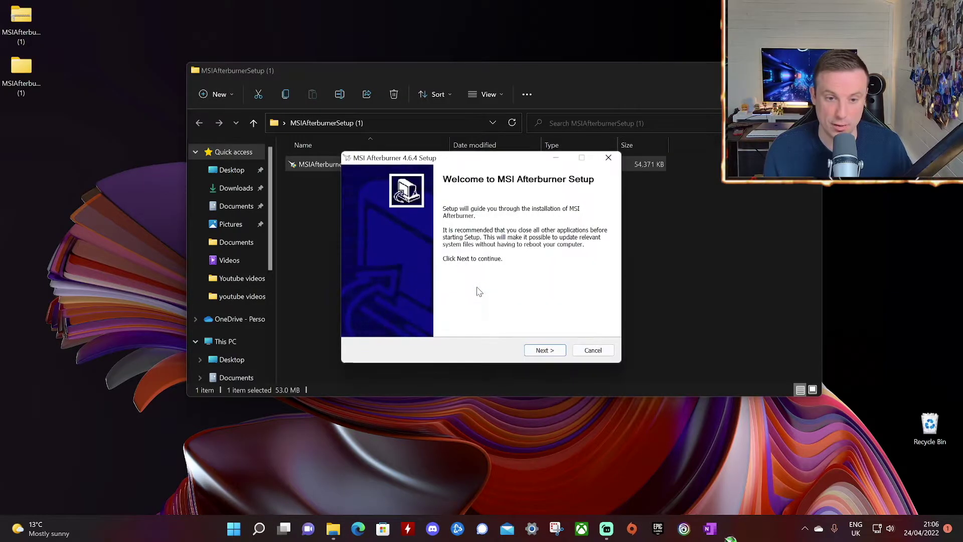
pyautogui.click(542, 350)
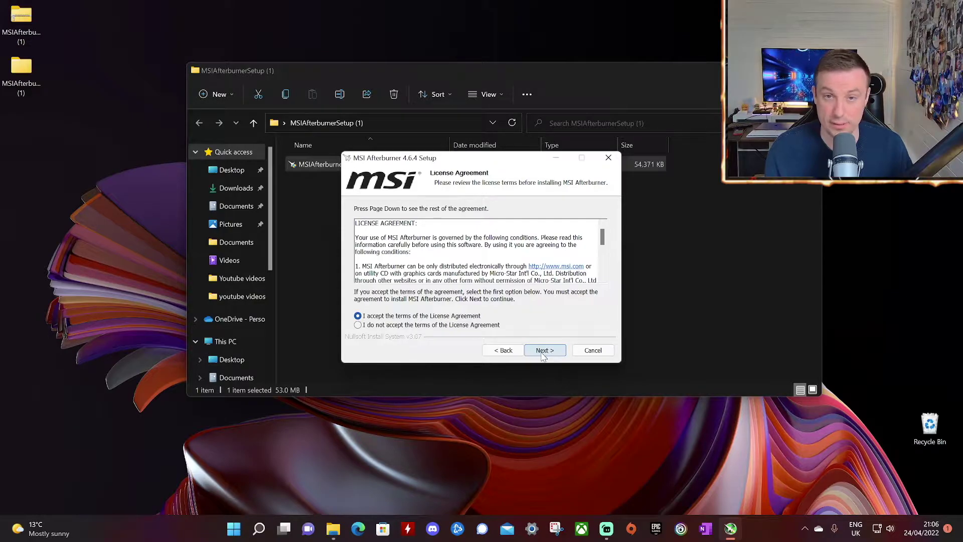
pyautogui.click(542, 351)
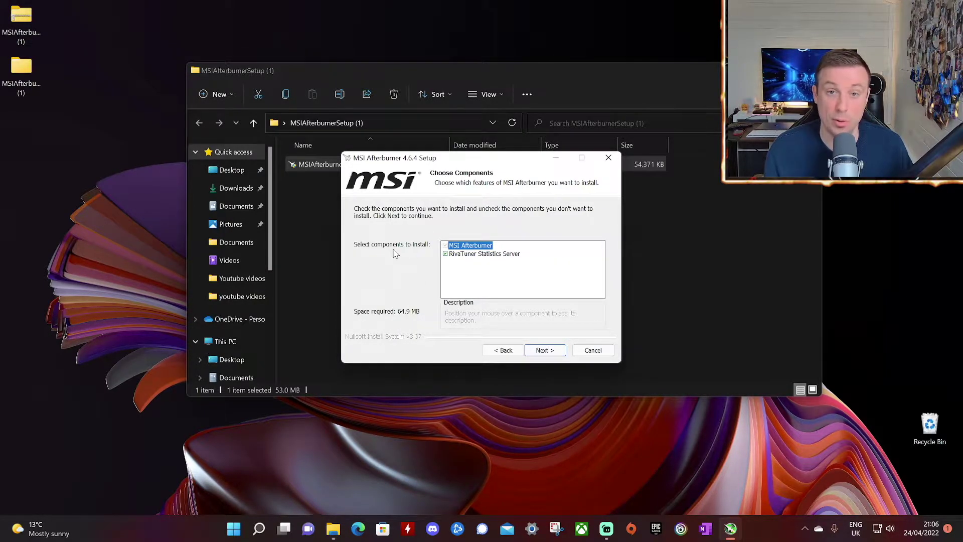
pyautogui.moveTo(457, 256)
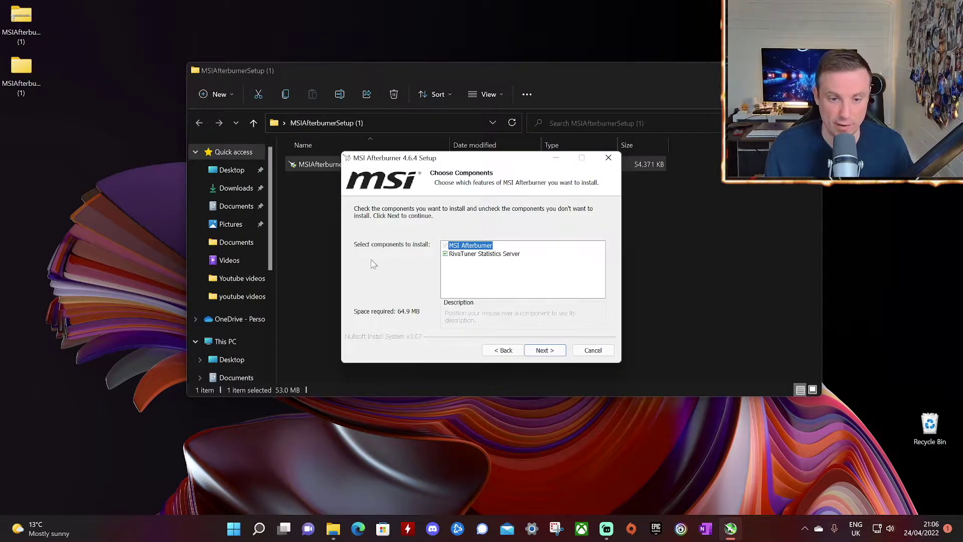
pyautogui.click(536, 350)
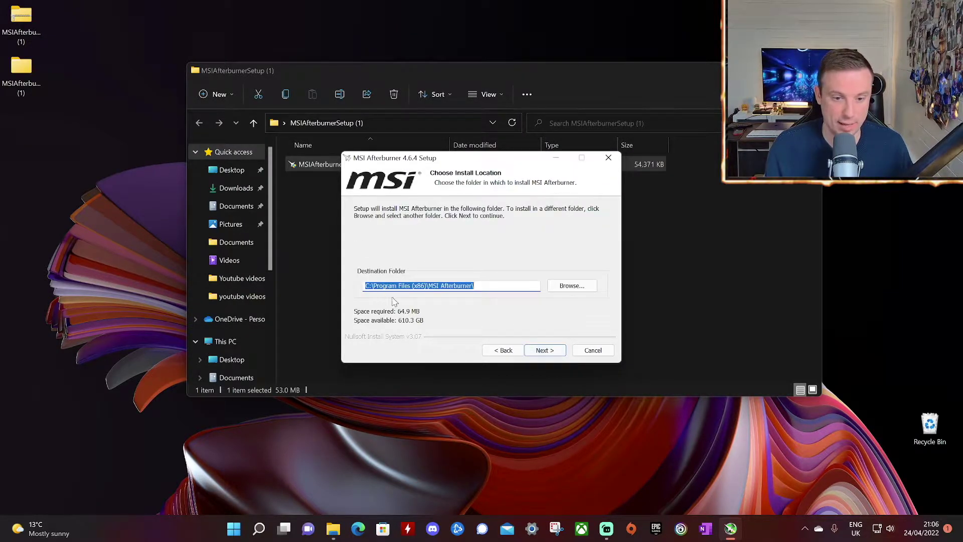
pyautogui.click(541, 351)
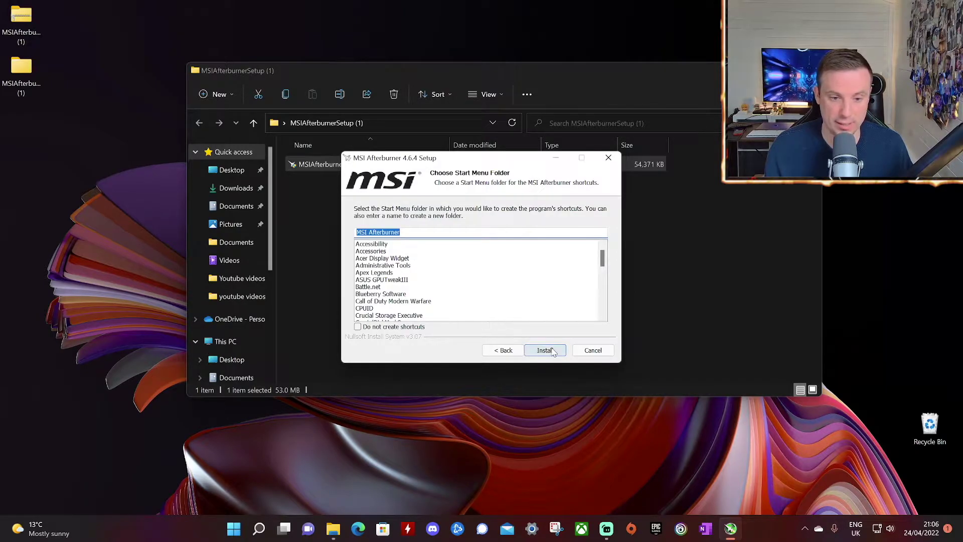
pyautogui.click(546, 350)
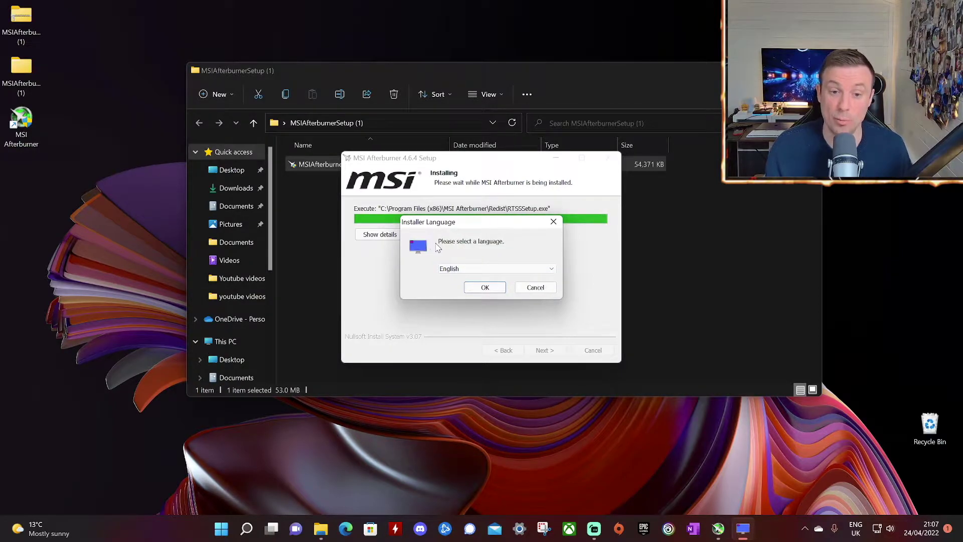
# Install RivaTuner Statistics Server 7.3.3 in English, accepting the licence and default folder
pyautogui.click(485, 287)
pyautogui.click(545, 350)
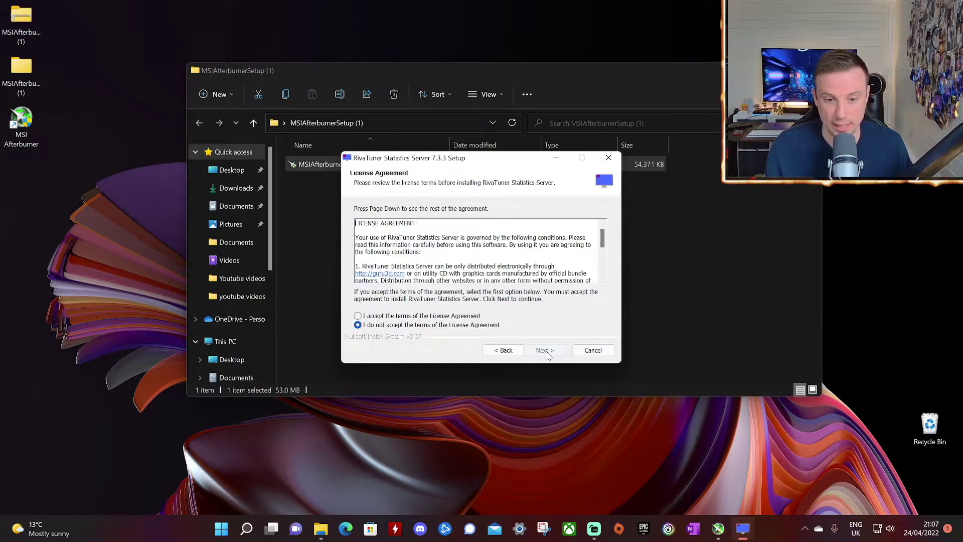
pyautogui.click(380, 316)
pyautogui.press('Return')
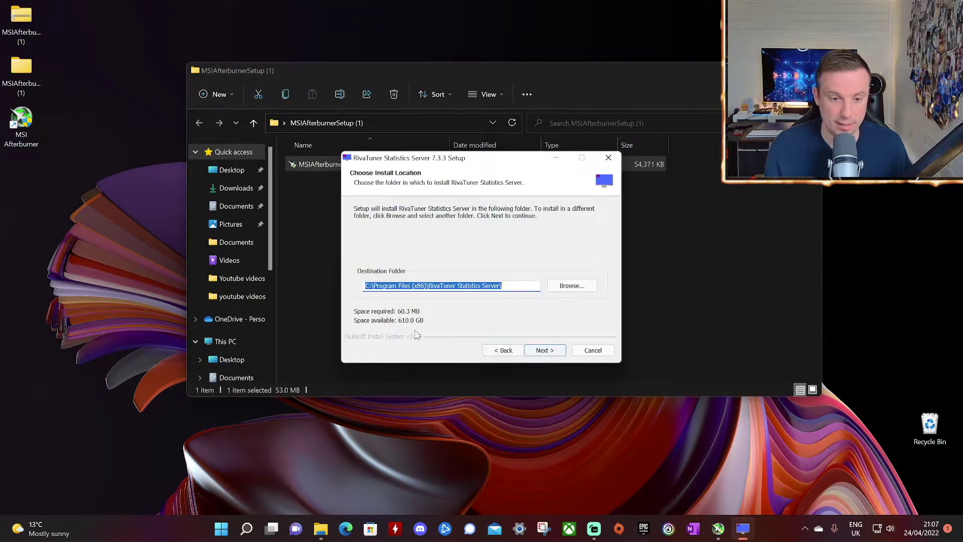
pyautogui.press('Return')
pyautogui.press('Return')
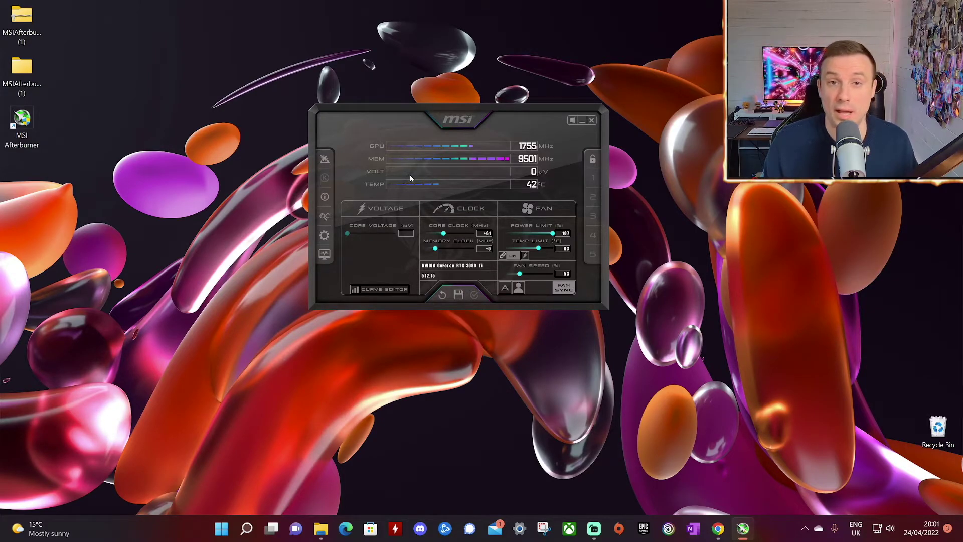
# Move the MSI Afterburner main window up and to the left
pyautogui.moveTo(457, 107); pyautogui.dragTo(419, 71)
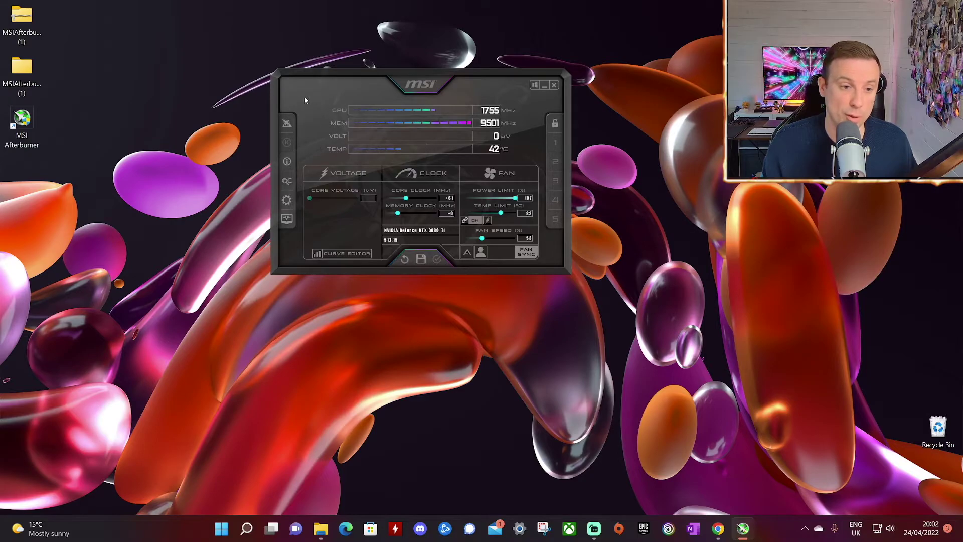
# In Afterburner settings' Monitoring tab, set GPU temperature to show in the On-Screen Display
pyautogui.click(289, 202)
pyautogui.moveTo(417, 85); pyautogui.dragTo(477, 40)
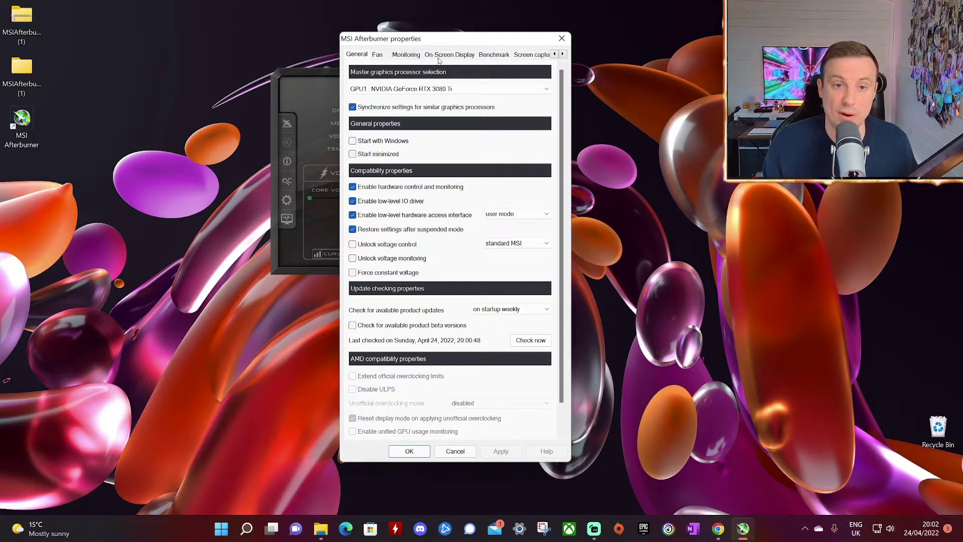
pyautogui.click(409, 55)
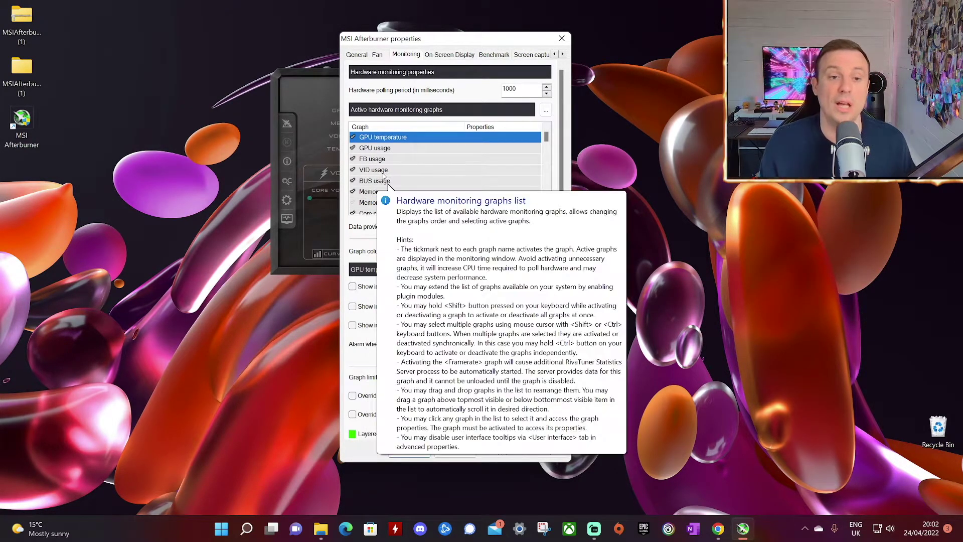
pyautogui.scroll(-5, 386, 178)
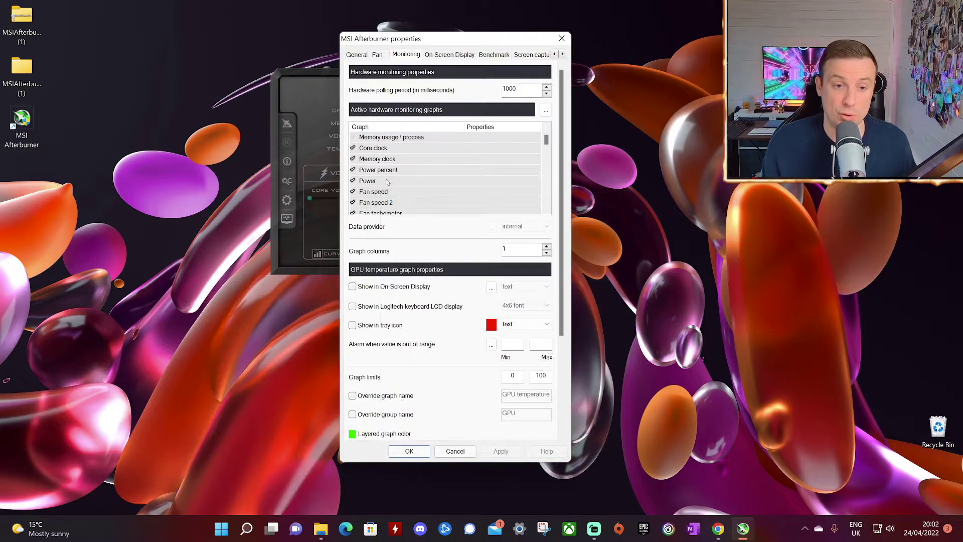
pyautogui.scroll(5, 387, 183)
pyautogui.press('space')
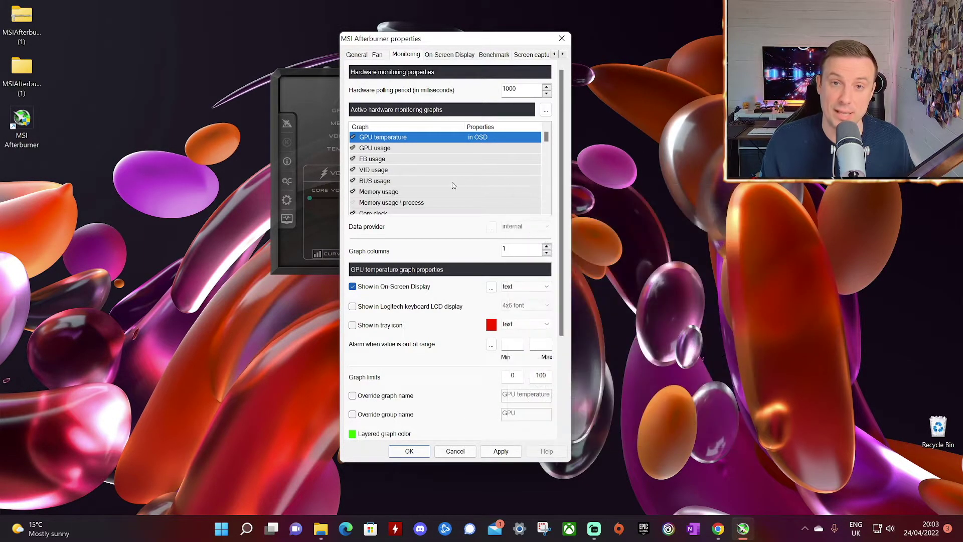
# Tick Show in On-Screen Display for the GPU usage and Core clock graphs
pyautogui.click(375, 148)
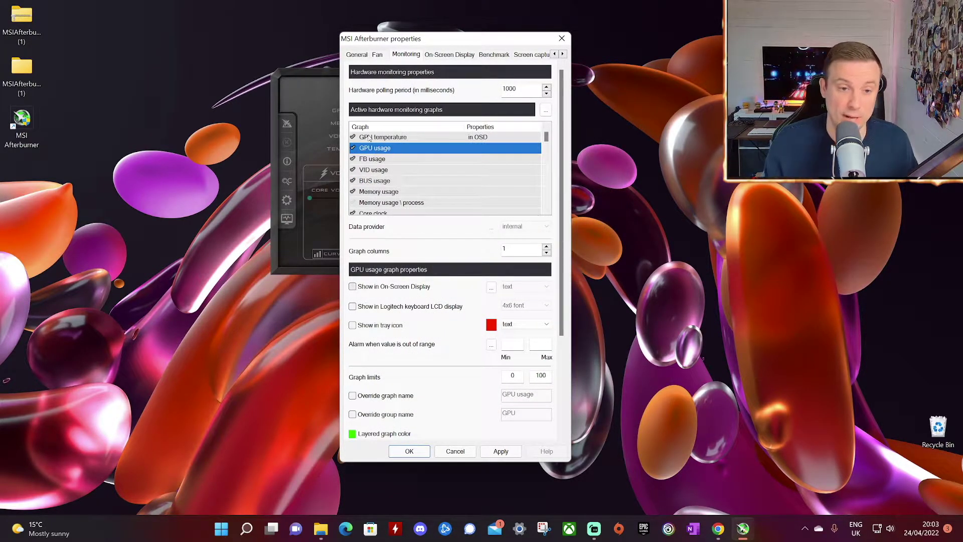
pyautogui.moveTo(372, 152)
pyautogui.click(353, 286)
pyautogui.scroll(-2, 415, 196)
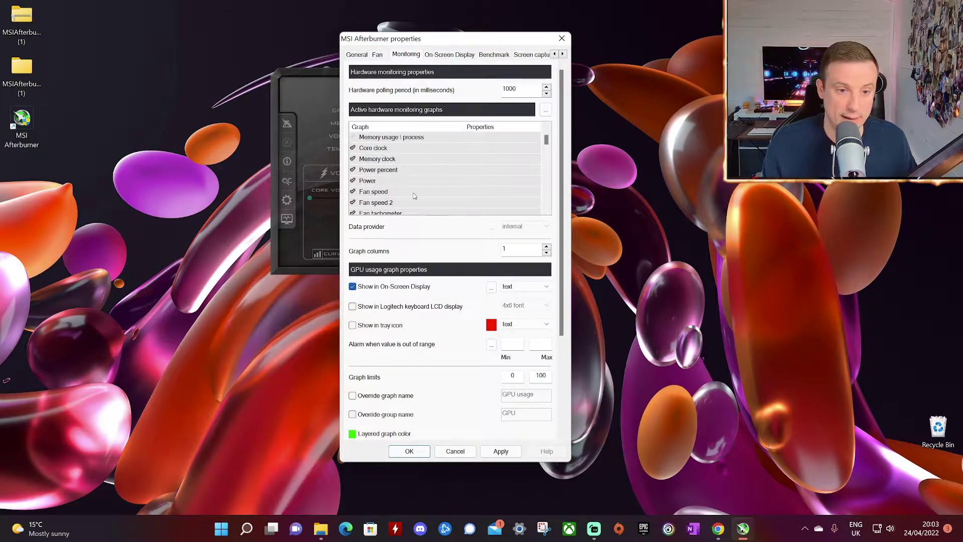
pyautogui.click(405, 149)
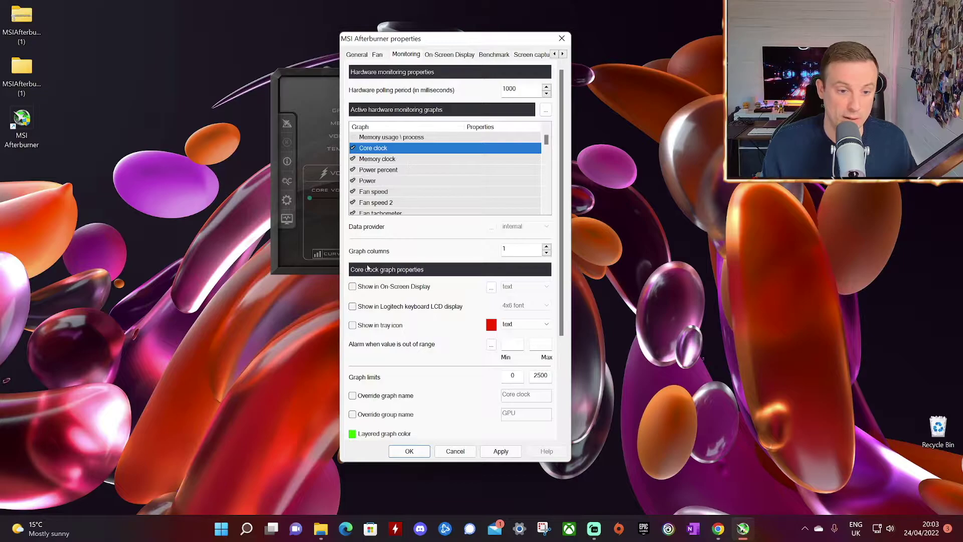
pyautogui.click(353, 287)
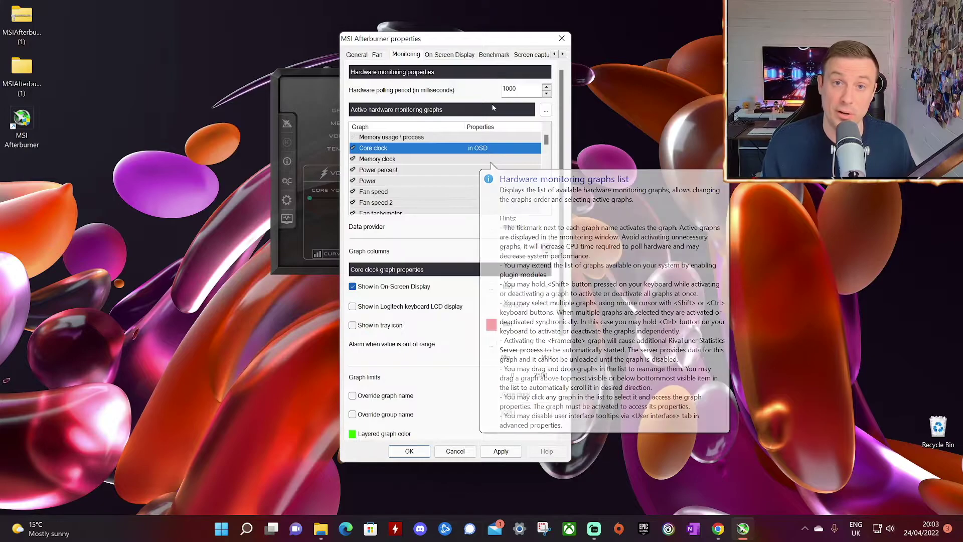
# Set the CPU temperature and CPU usage graphs to show in the On-Screen Display
pyautogui.scroll(-3, 402, 176)
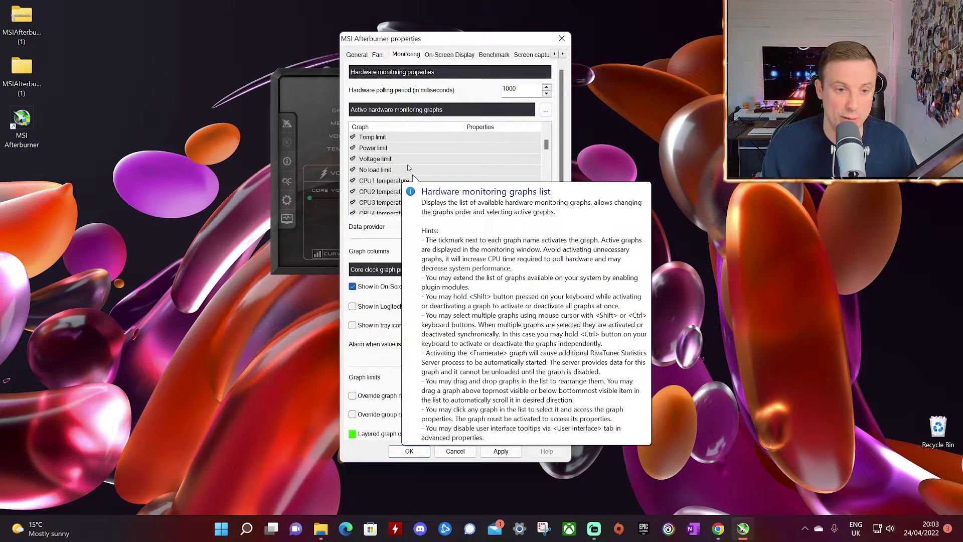
pyautogui.scroll(1, 408, 167)
pyautogui.scroll(-6, 408, 167)
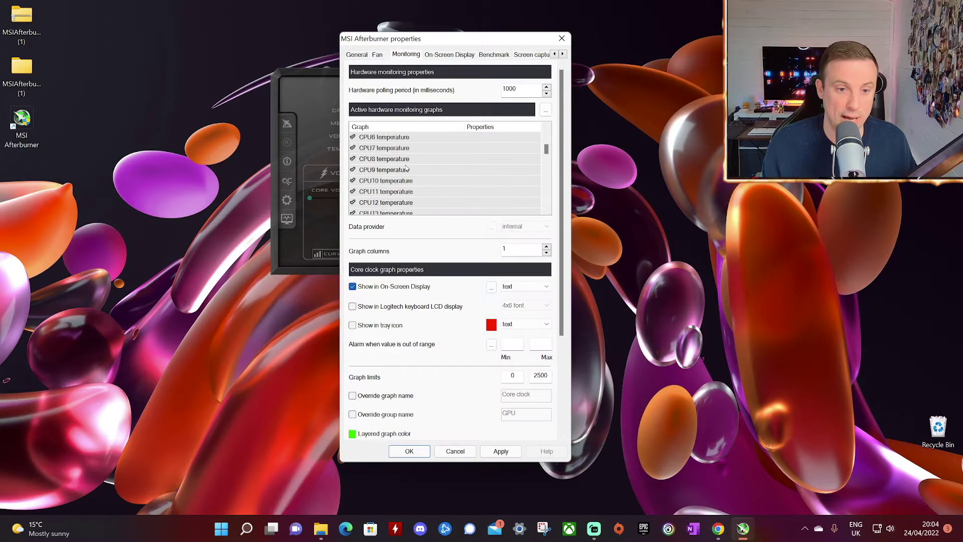
pyautogui.scroll(2, 407, 167)
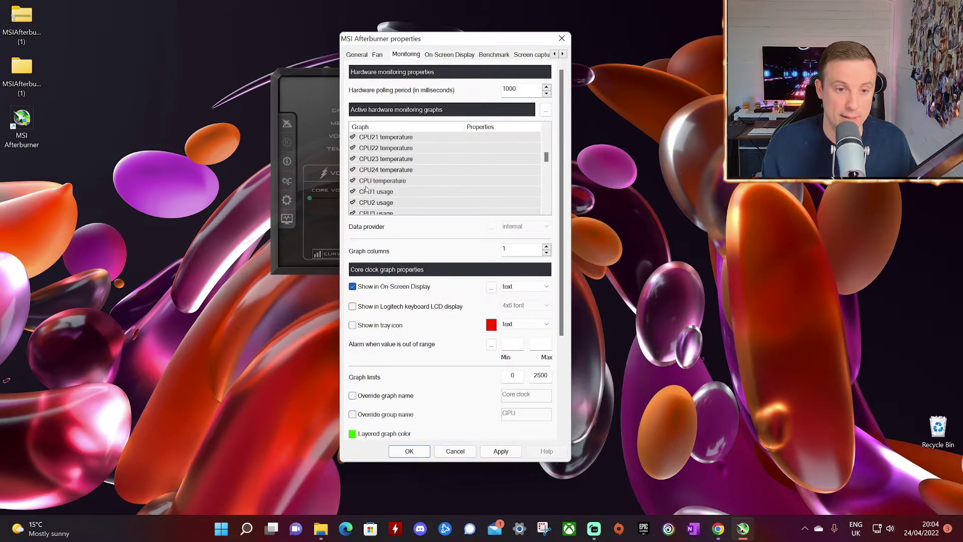
pyautogui.click(434, 181)
pyautogui.click(352, 286)
pyautogui.scroll(2, 388, 178)
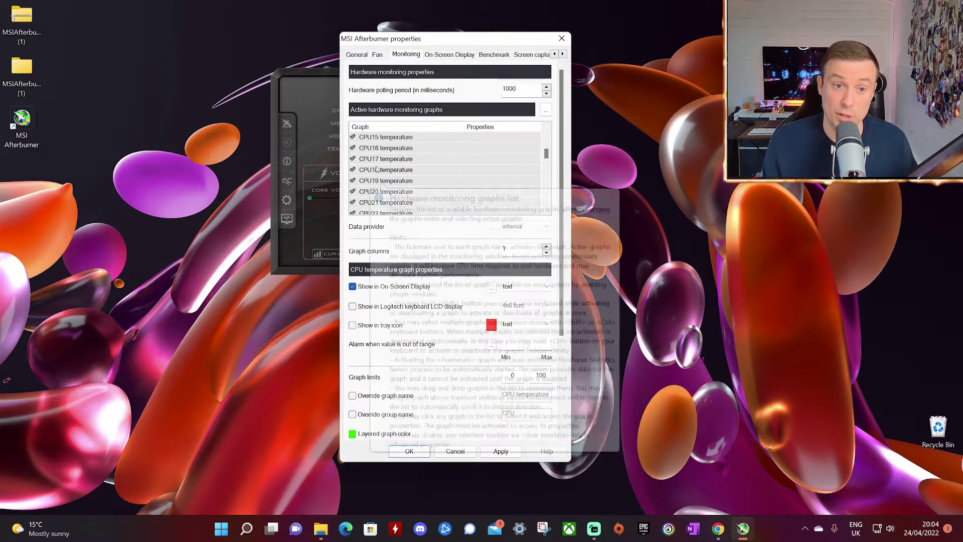
pyautogui.scroll(-3, 366, 179)
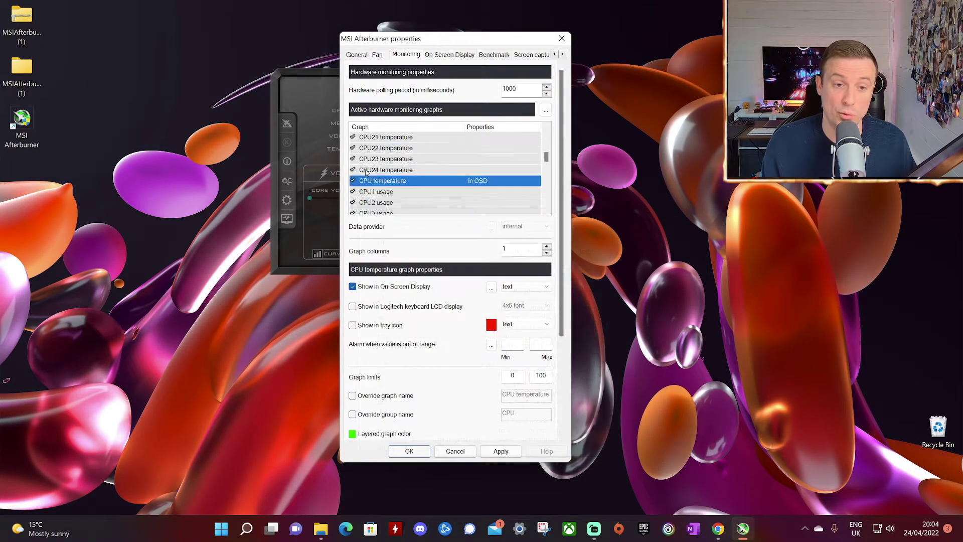
pyautogui.scroll(1, 366, 184)
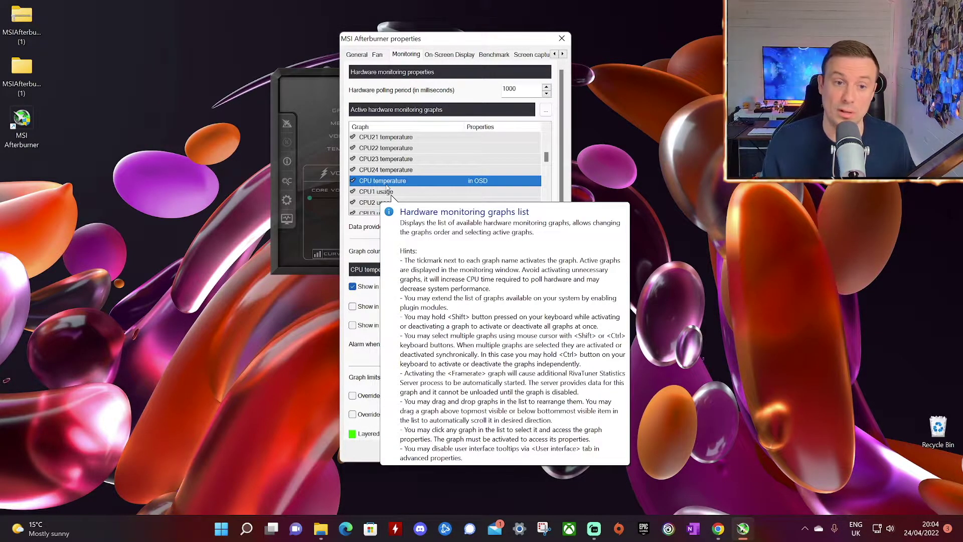
pyautogui.scroll(-3, 381, 171)
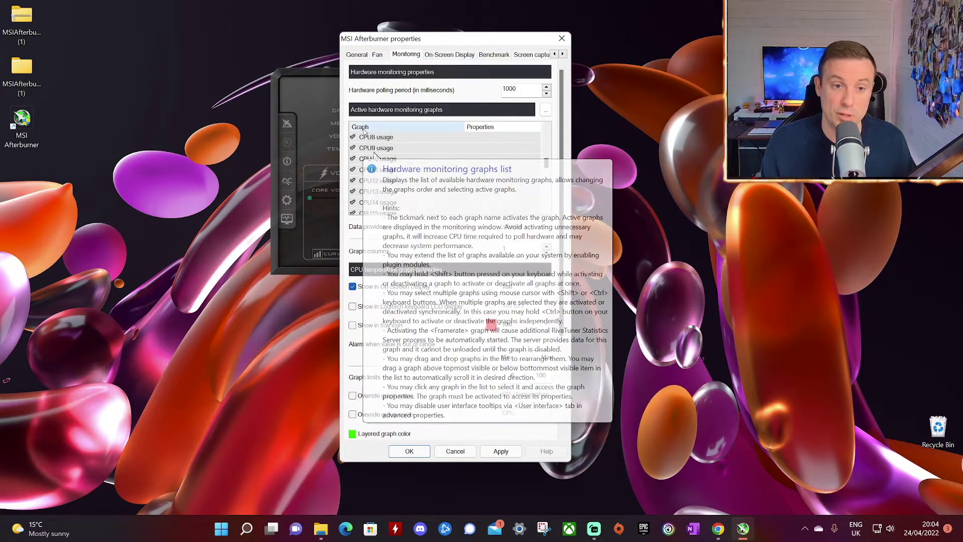
pyautogui.scroll(2, 371, 144)
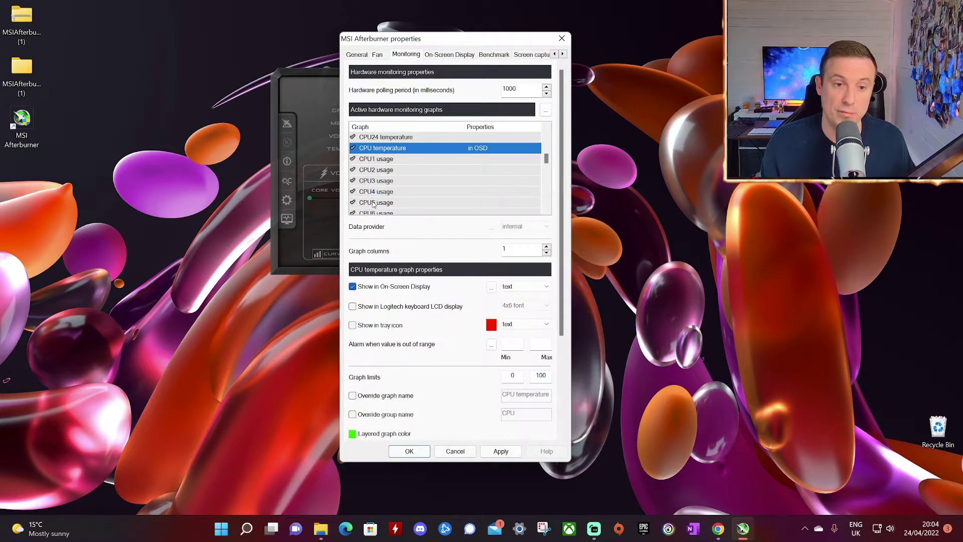
pyautogui.scroll(-8, 374, 203)
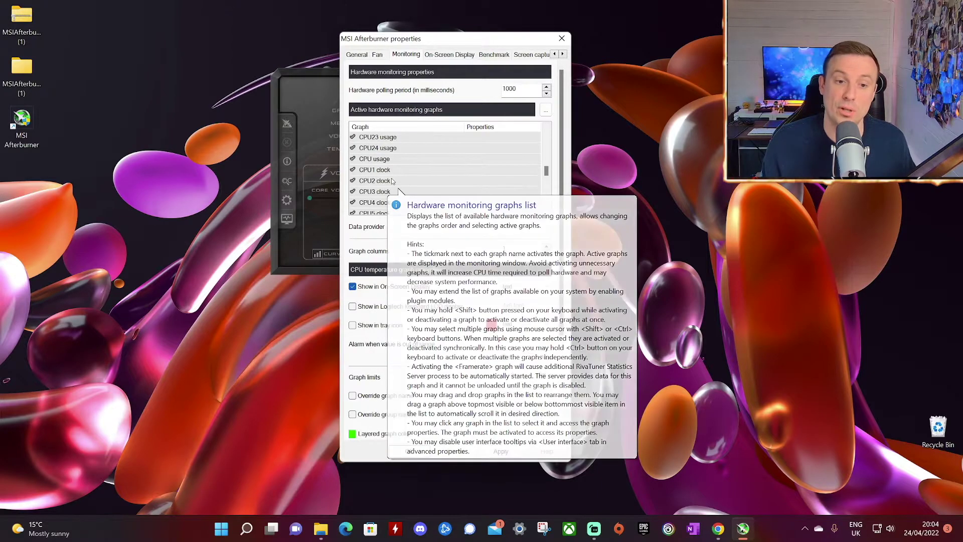
pyautogui.click(361, 159)
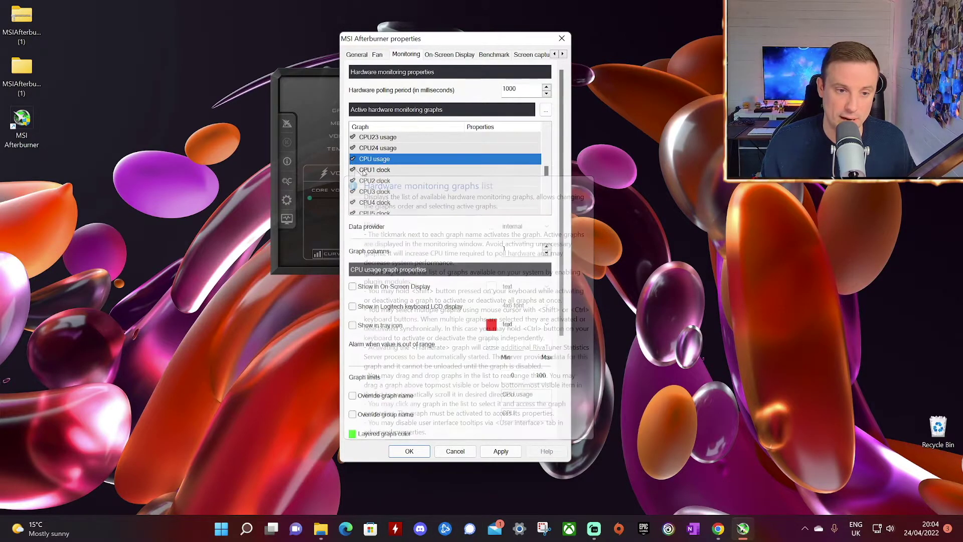
pyautogui.click(352, 287)
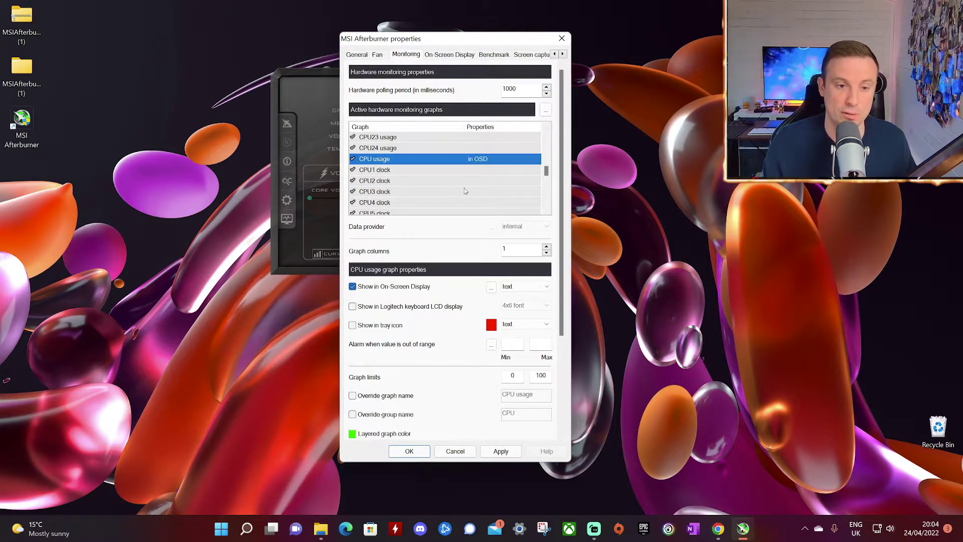
# Set the CPU clock and RAM usage graphs to show in the On-Screen Display
pyautogui.scroll(-10, 438, 174)
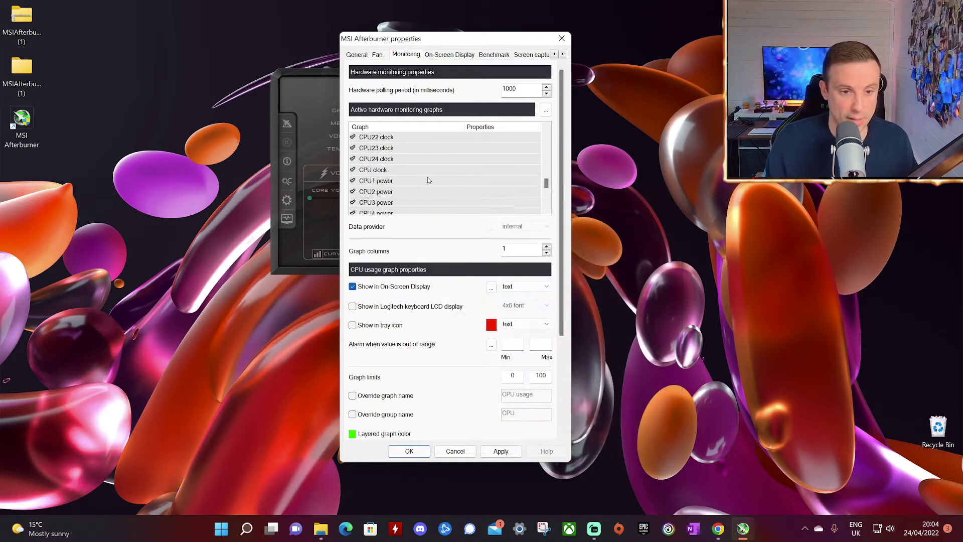
pyautogui.scroll(2, 427, 180)
pyautogui.click(380, 138)
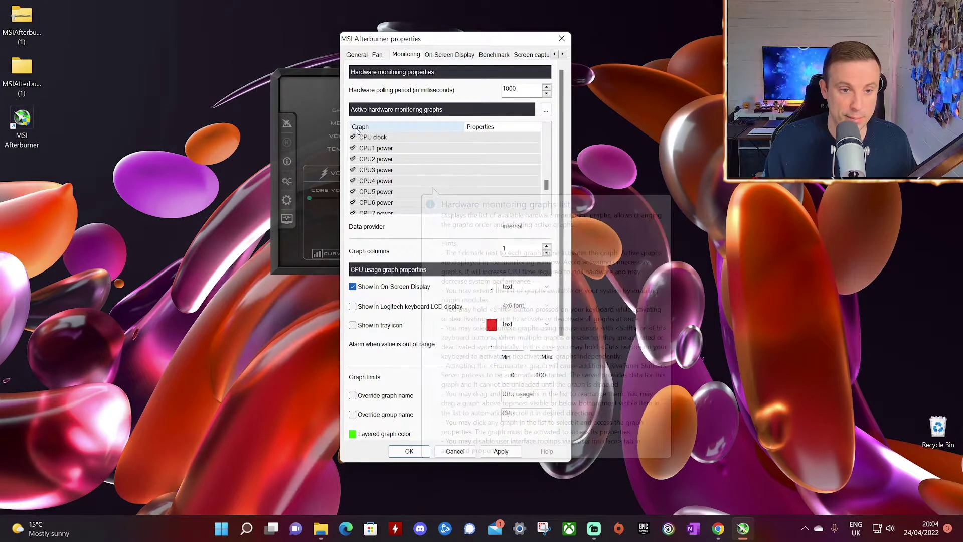
pyautogui.click(352, 287)
pyautogui.scroll(-4, 413, 170)
pyautogui.scroll(-3, 409, 181)
pyautogui.scroll(-1, 402, 189)
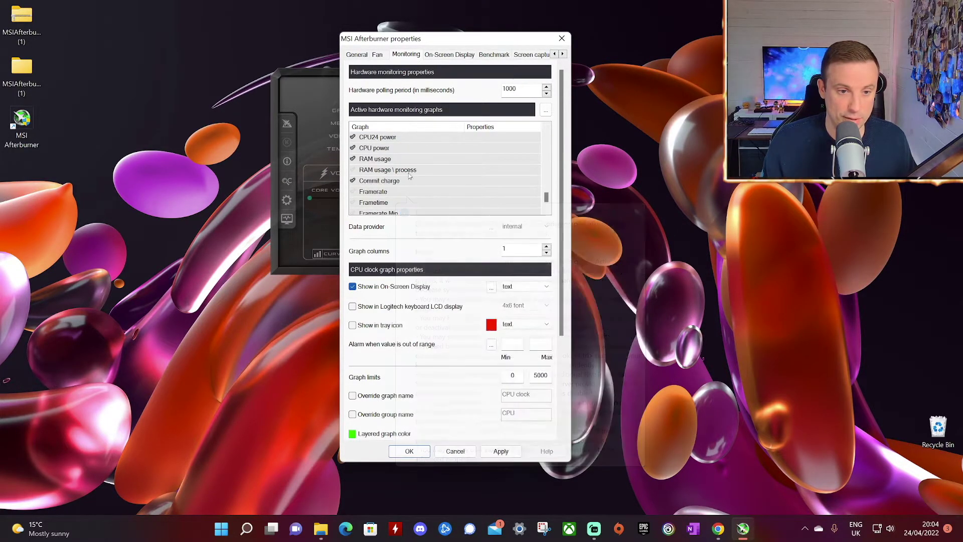
pyautogui.click(391, 158)
pyautogui.click(352, 287)
pyautogui.scroll(-1, 424, 148)
pyautogui.scroll(-1, 414, 180)
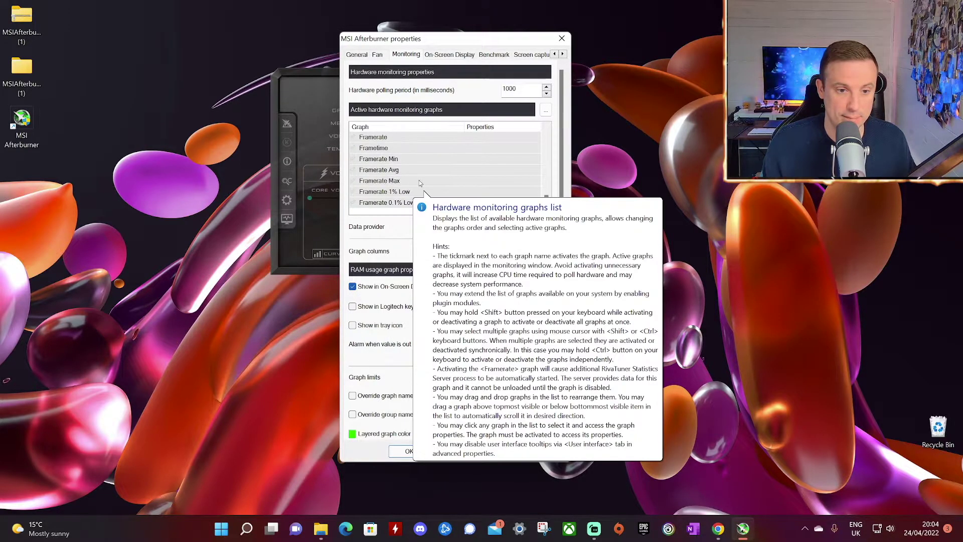
# Activate the Framerate graph and set it to show in the On-Screen Display
pyautogui.click(378, 139)
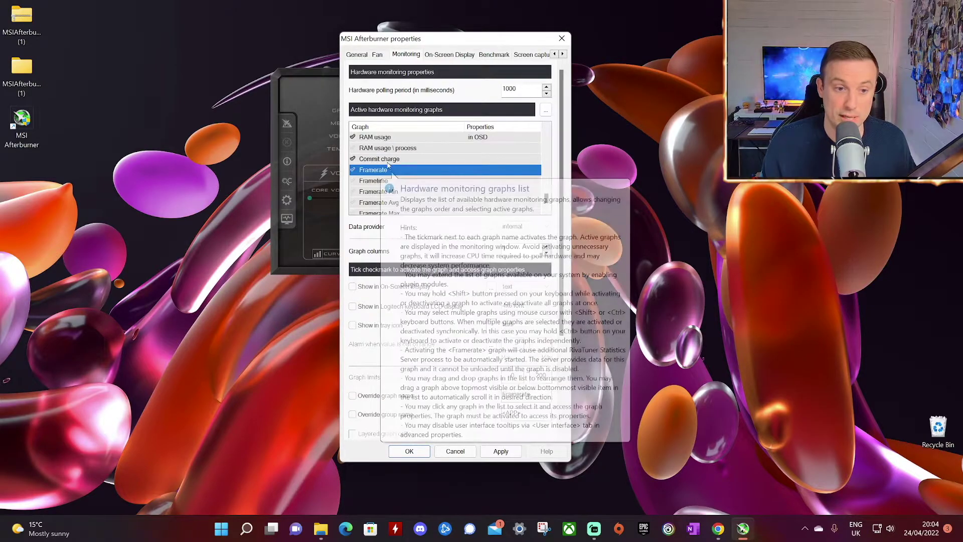
pyautogui.scroll(1, 372, 165)
pyautogui.click(376, 191)
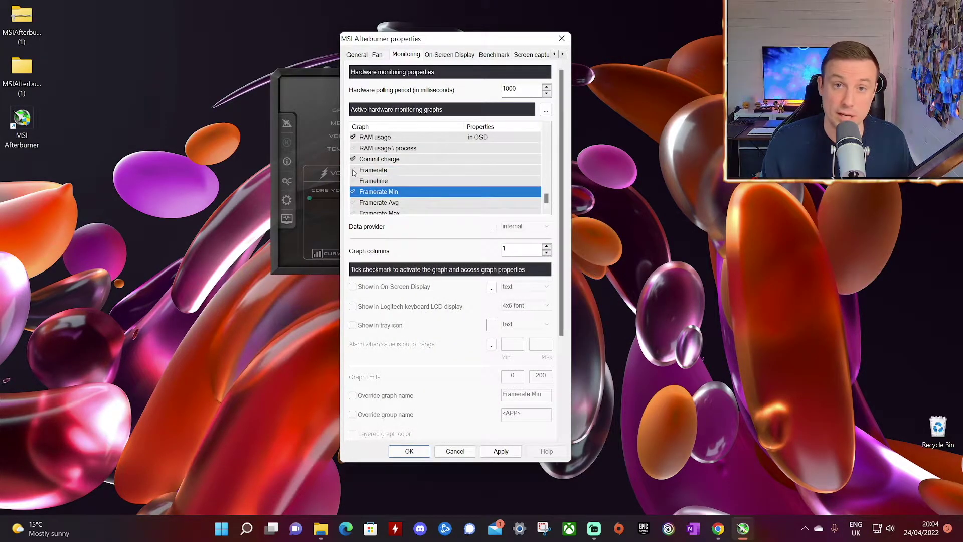
pyautogui.click(366, 173)
pyautogui.click(354, 170)
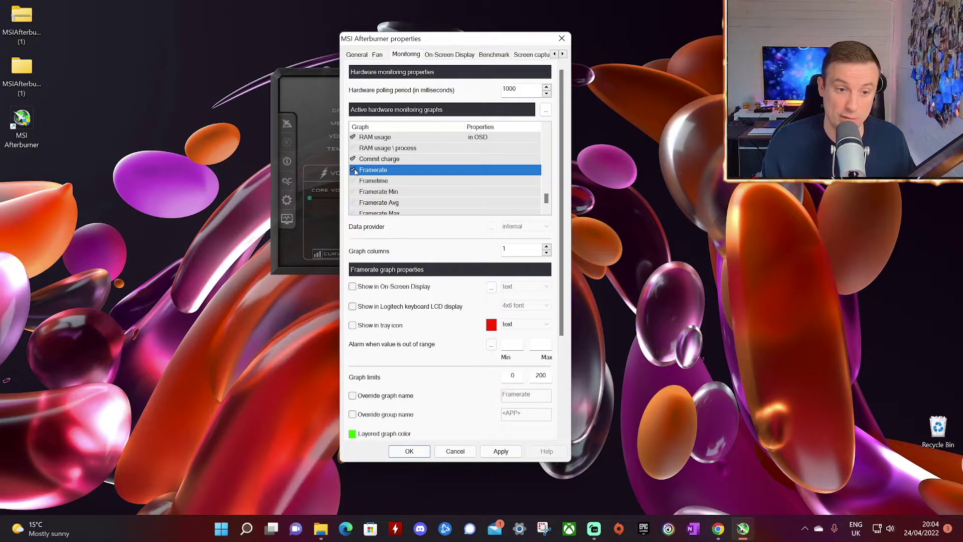
pyautogui.click(353, 289)
# Apply the monitoring settings and close MSI Afterburner properties with OK
pyautogui.scroll(10, 441, 138)
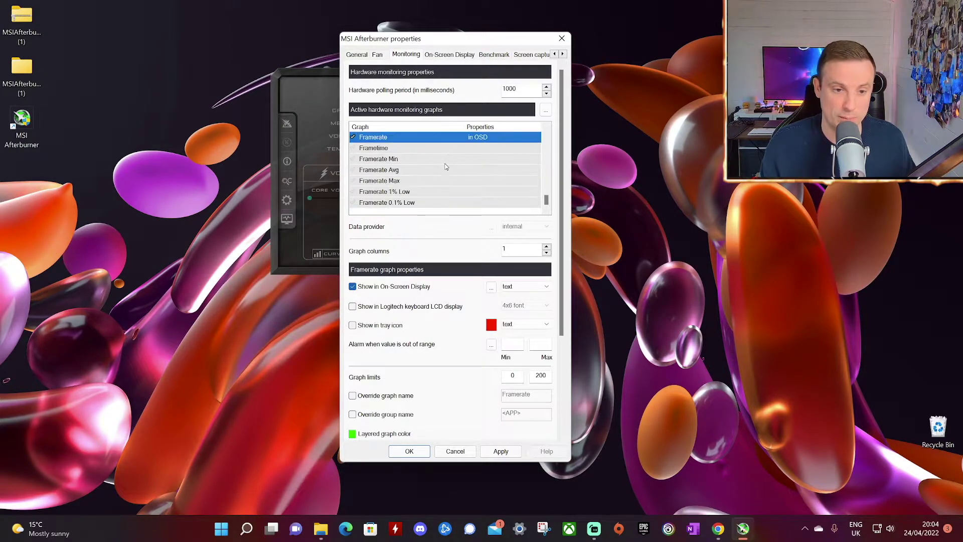
pyautogui.scroll(10, 412, 187)
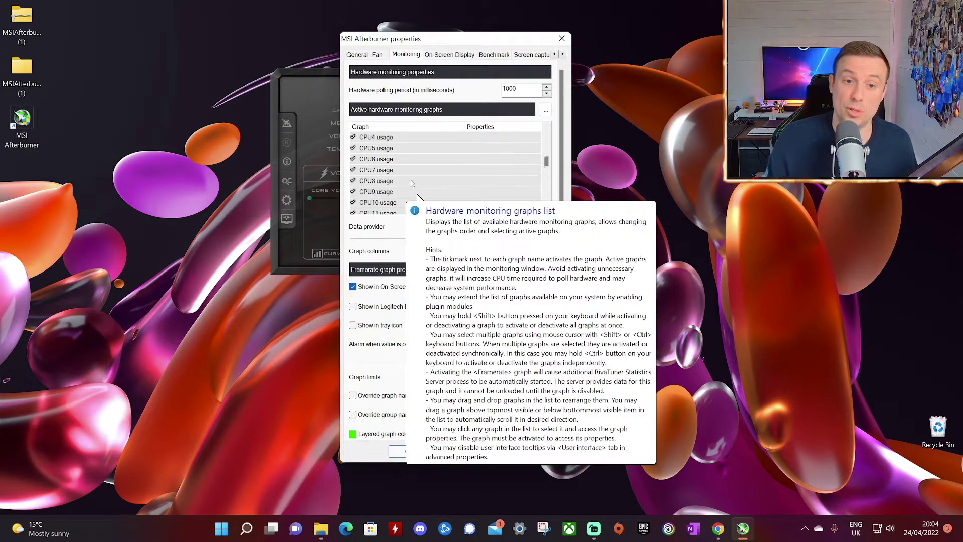
pyautogui.scroll(-3, 380, 145)
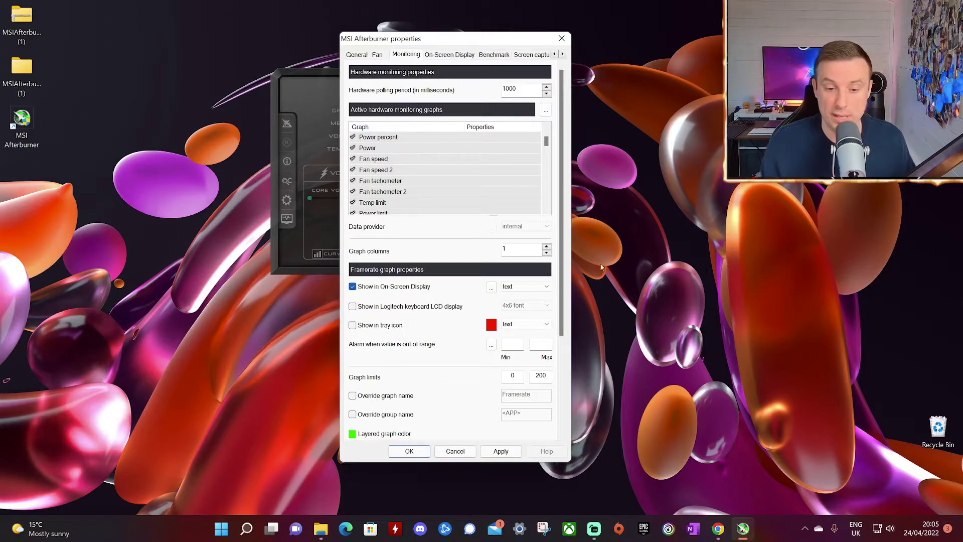
pyautogui.click(500, 451)
pyautogui.click(408, 451)
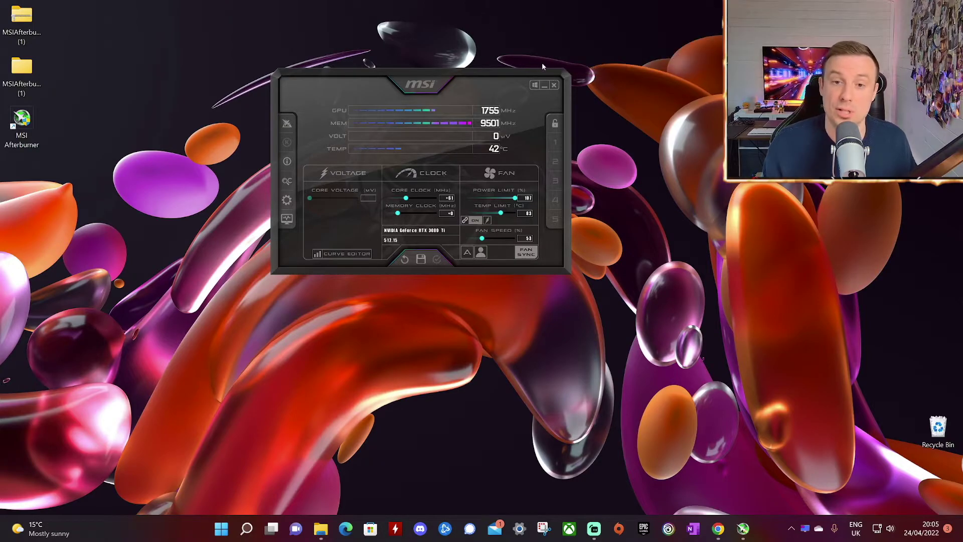
# Minimize Afterburner, restore it from the tray overflow, and open the hardware monitor graph window
pyautogui.click(543, 87)
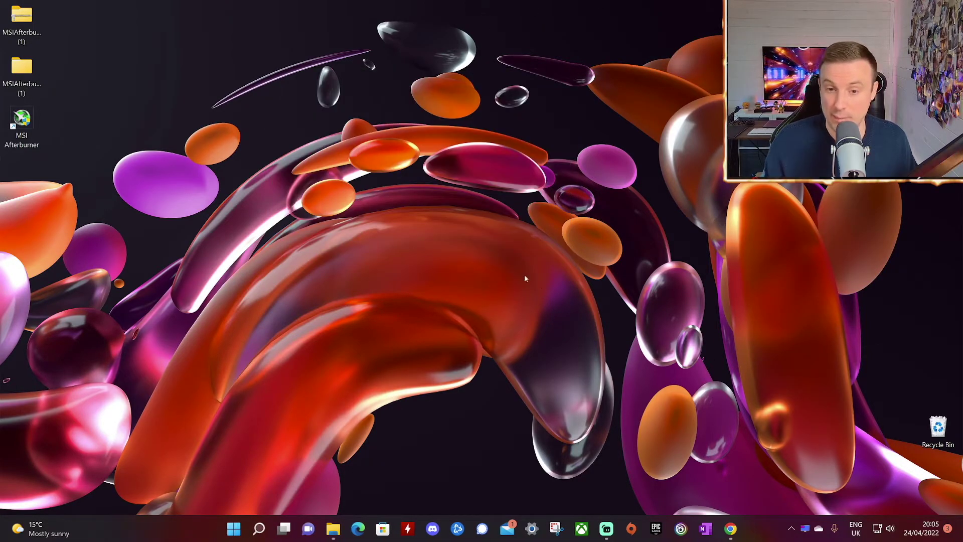
pyautogui.click(790, 530)
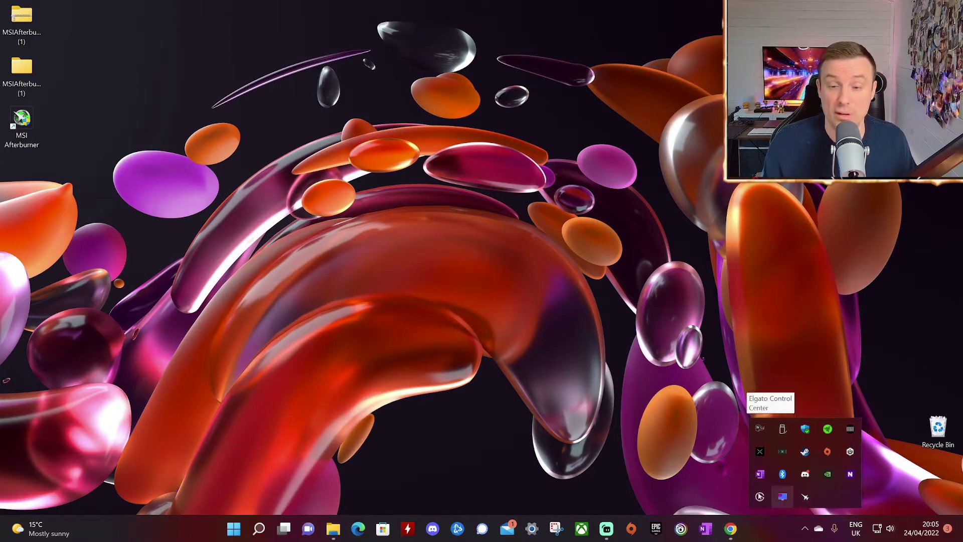
pyautogui.click(556, 303)
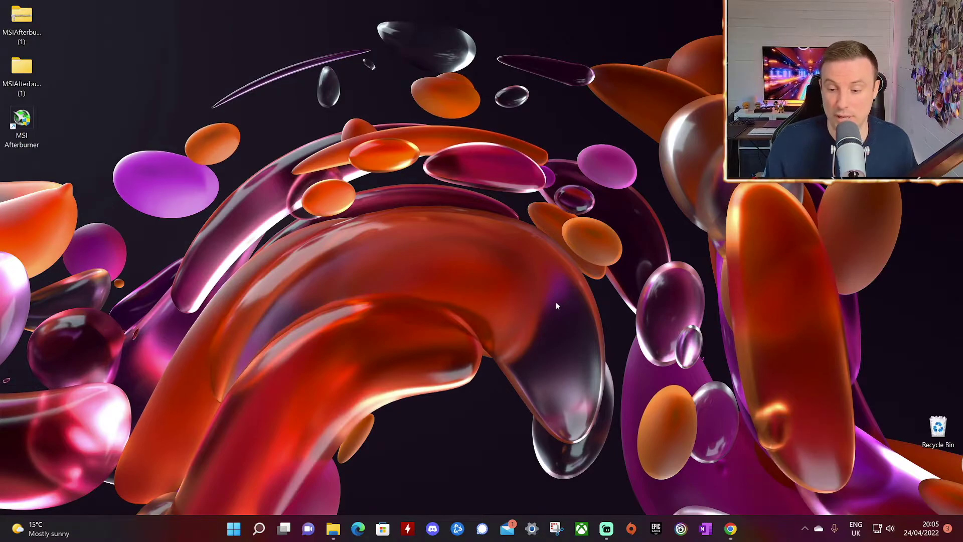
pyautogui.click(803, 530)
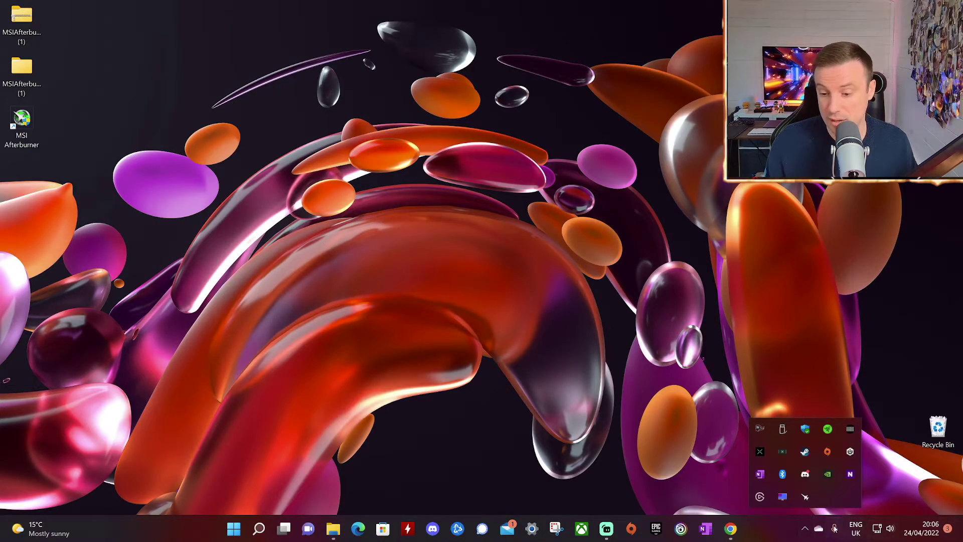
pyautogui.click(806, 497)
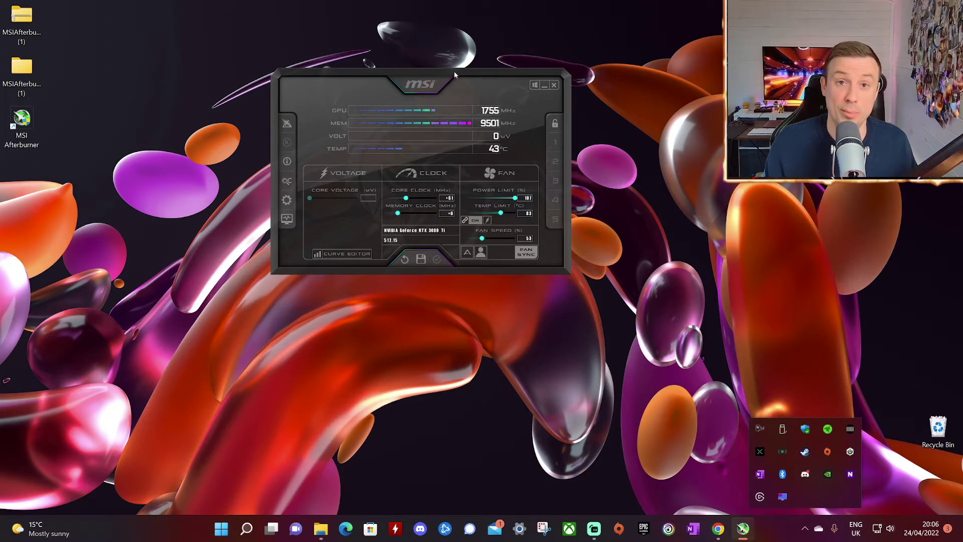
pyautogui.click(287, 218)
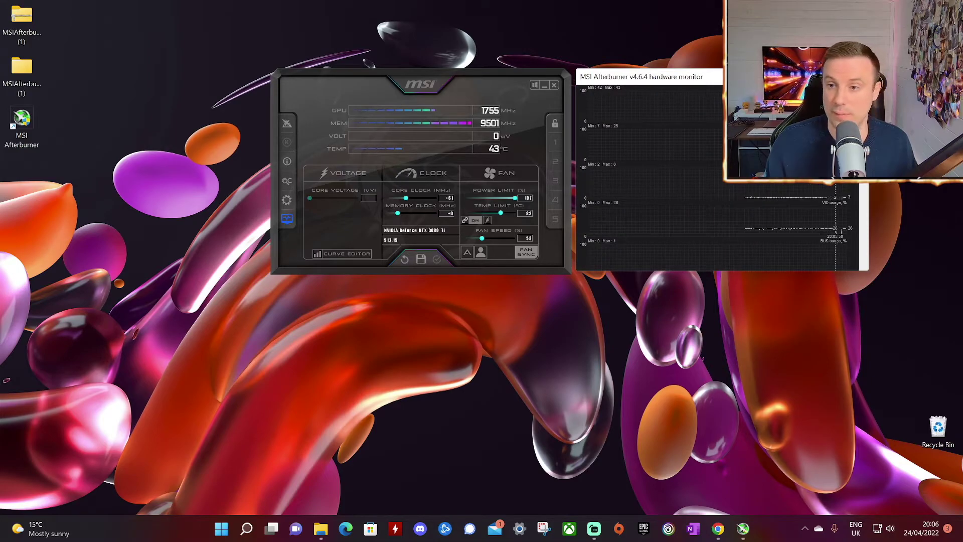
# Close the hardware monitor graphs, then review Afterburner's Monitoring settings and close them
pyautogui.click(287, 218)
pyautogui.click(287, 200)
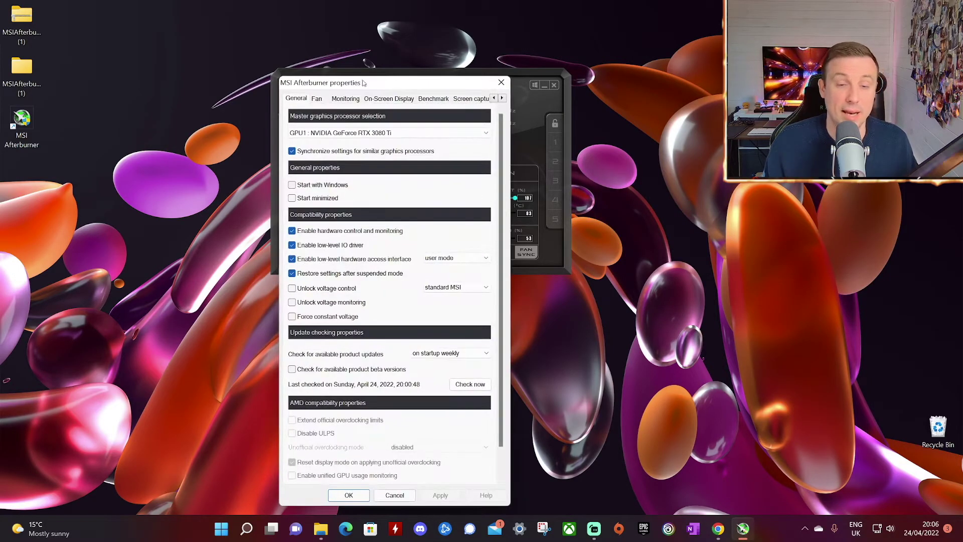
pyautogui.click(346, 98)
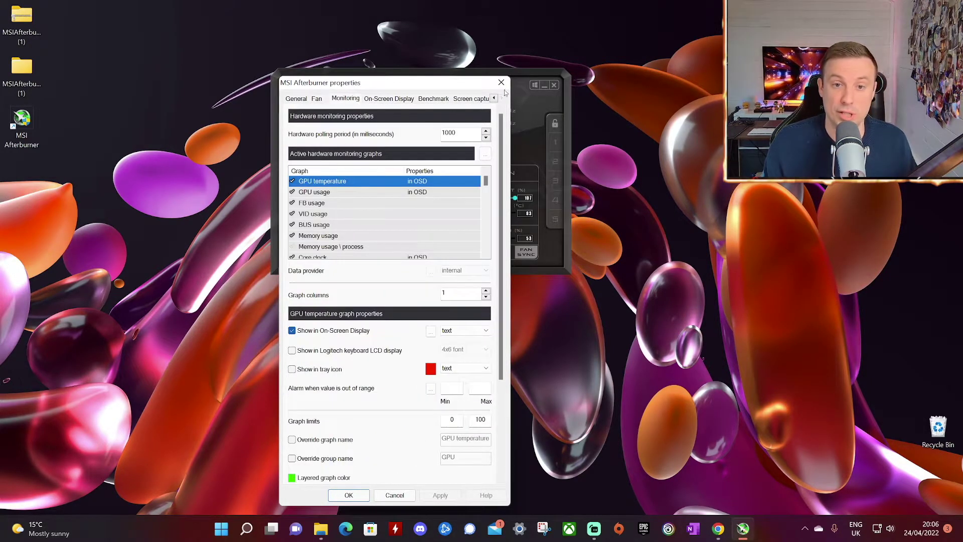
pyautogui.click(502, 83)
# Minimize MSI Afterburner to the system tray and restore its main window
pyautogui.click(553, 86)
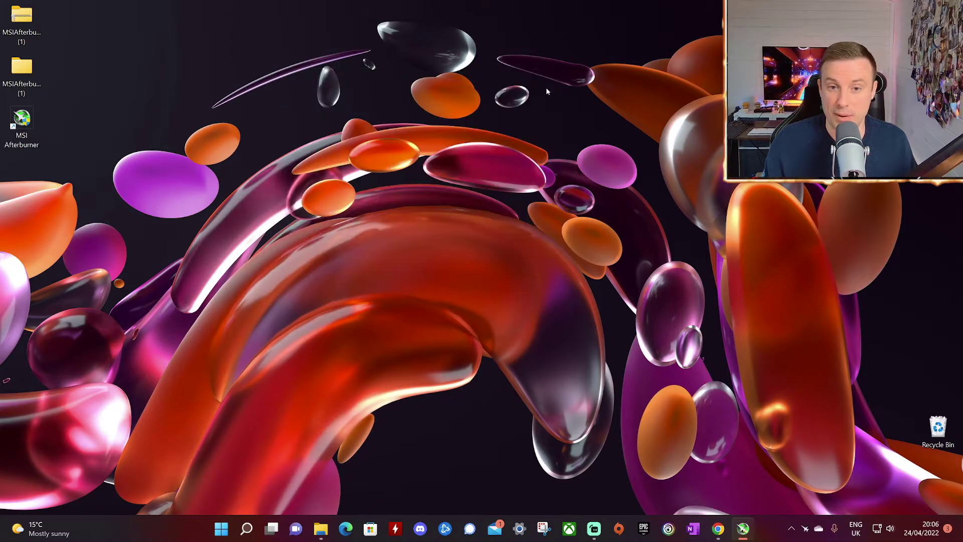
pyautogui.click(792, 528)
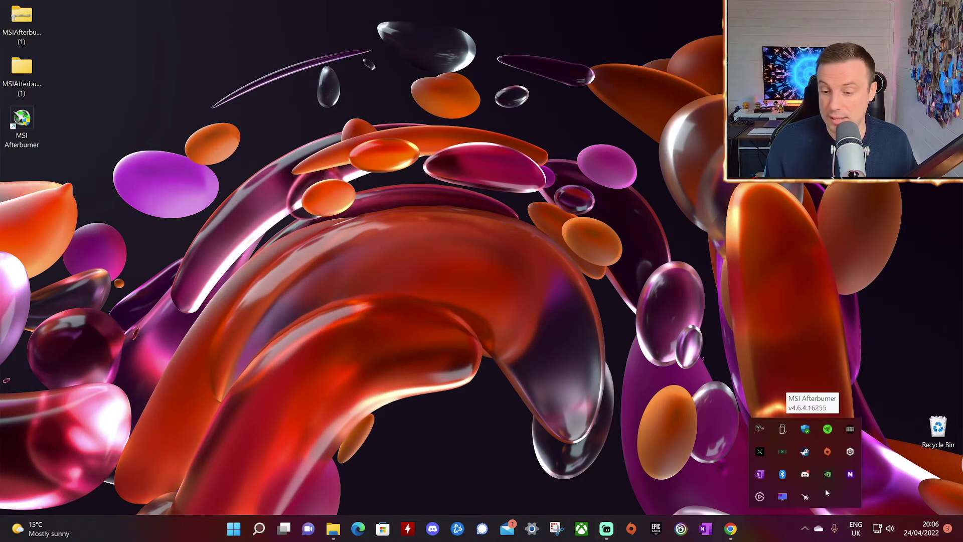
pyautogui.click(805, 496)
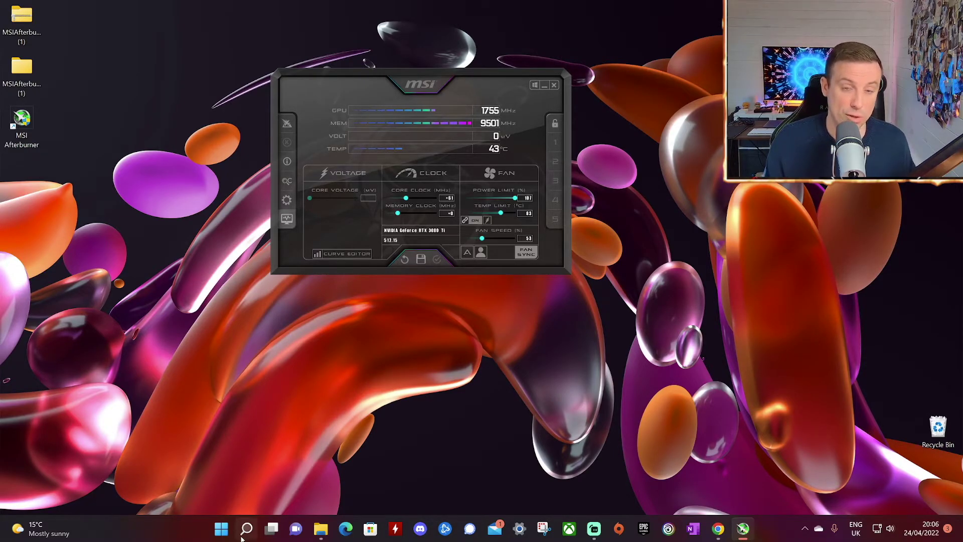
# Reopen the Afterburner properties and dismiss them with Esc, leaving settings unchanged
pyautogui.moveTo(242, 535)
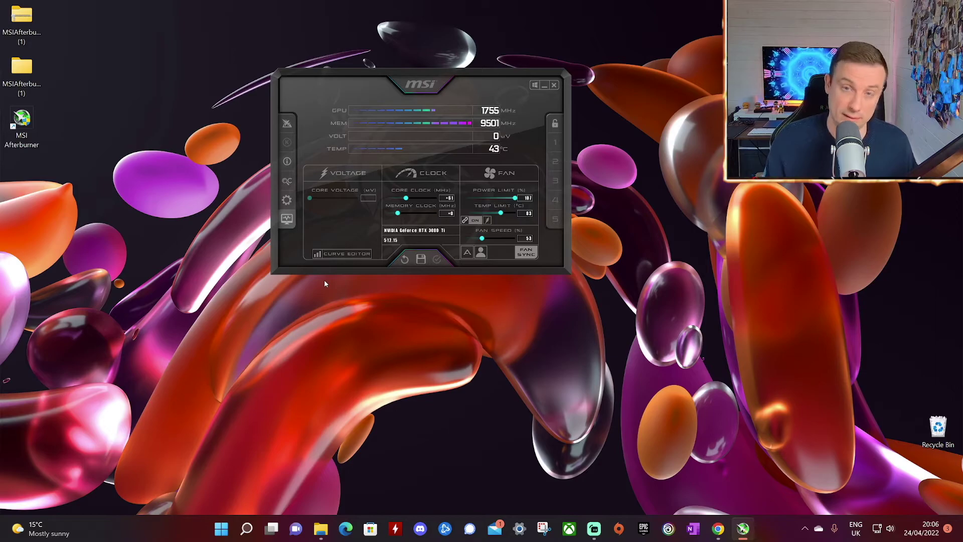
pyautogui.click(286, 199)
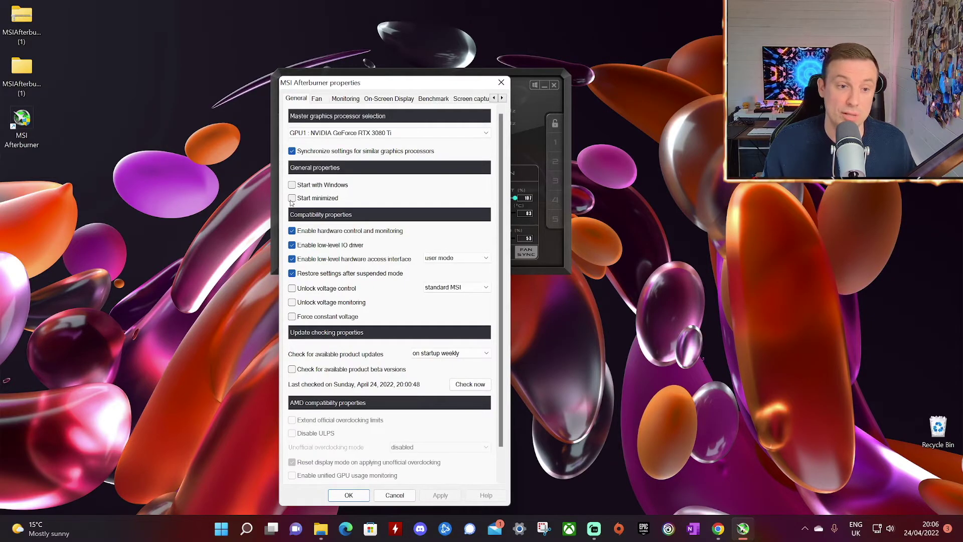
pyautogui.moveTo(315, 202)
pyautogui.press('Escape')
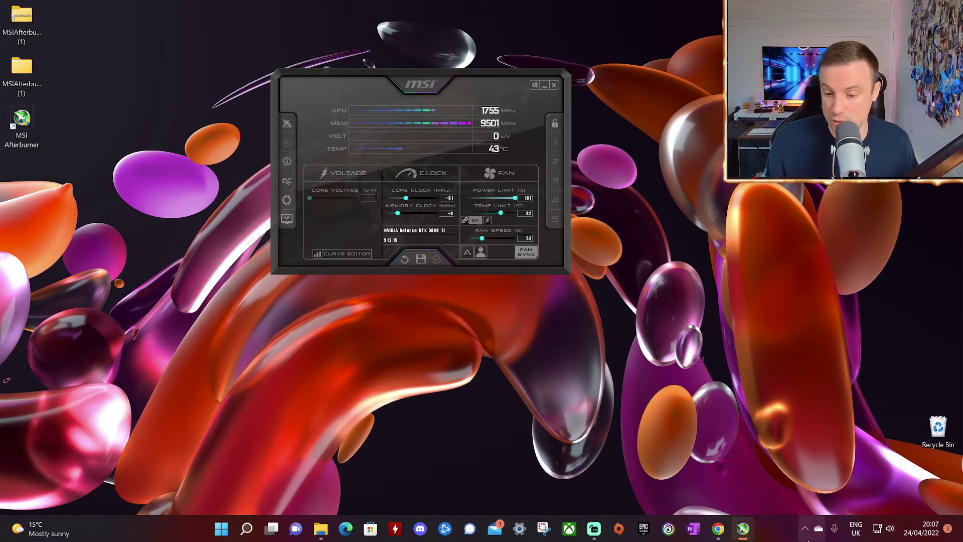
# Launch RivaTuner Statistics Server from the tray, reposition its window, and raise the On-Screen Display zoom
pyautogui.click(805, 530)
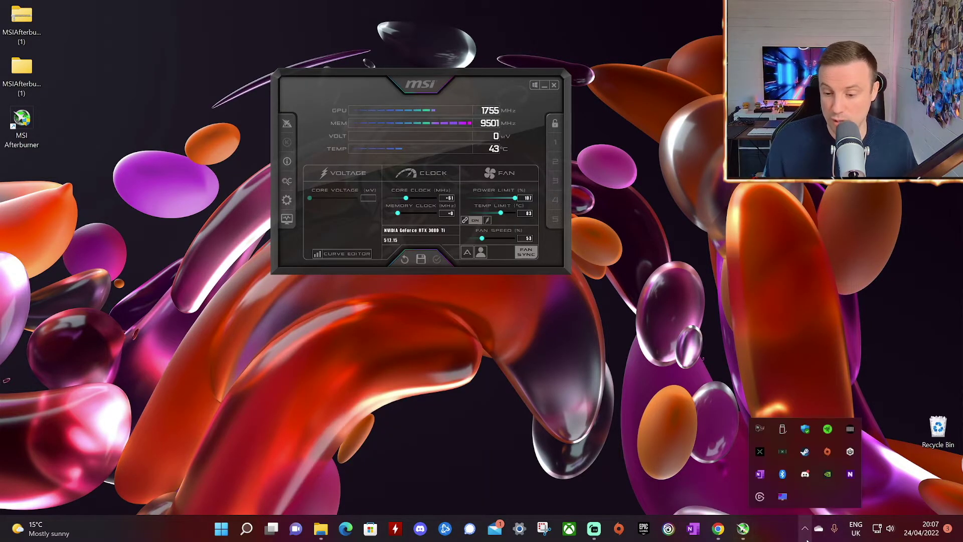
pyautogui.click(783, 497)
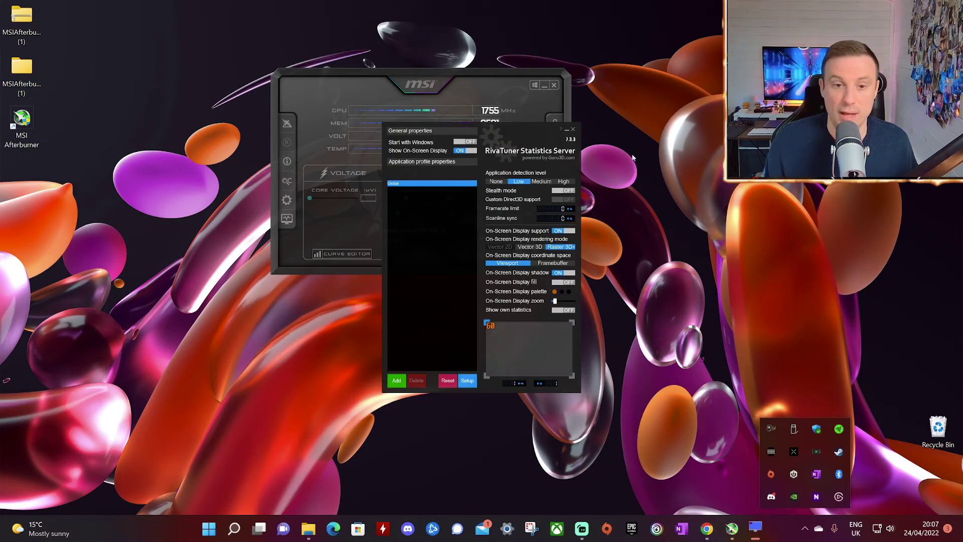
pyautogui.moveTo(534, 125); pyautogui.dragTo(702, 60)
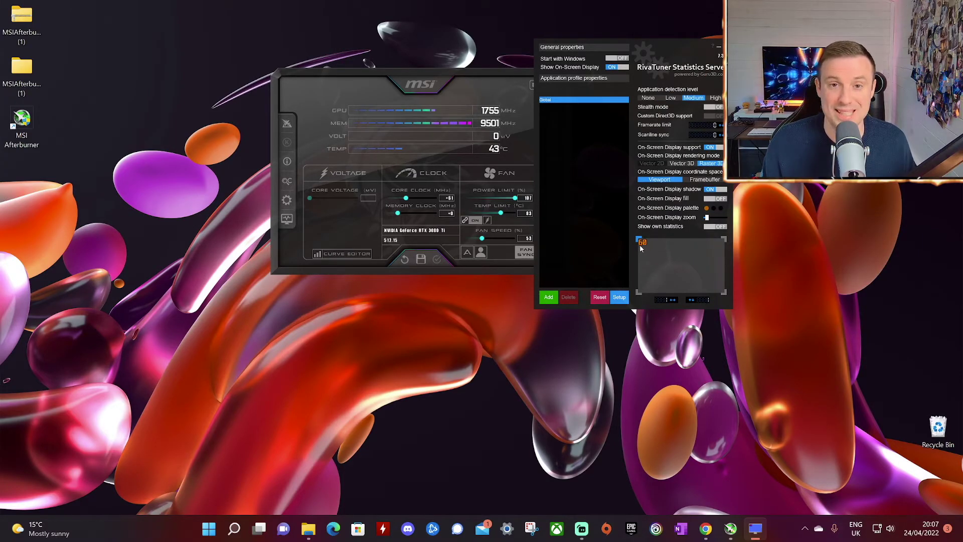
pyautogui.moveTo(641, 246)
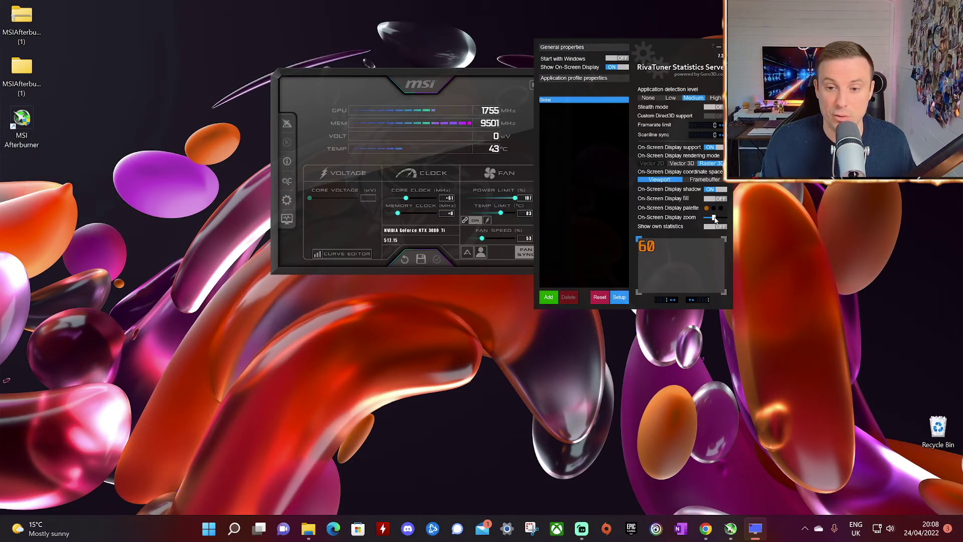
pyautogui.moveTo(715, 219); pyautogui.dragTo(719, 219)
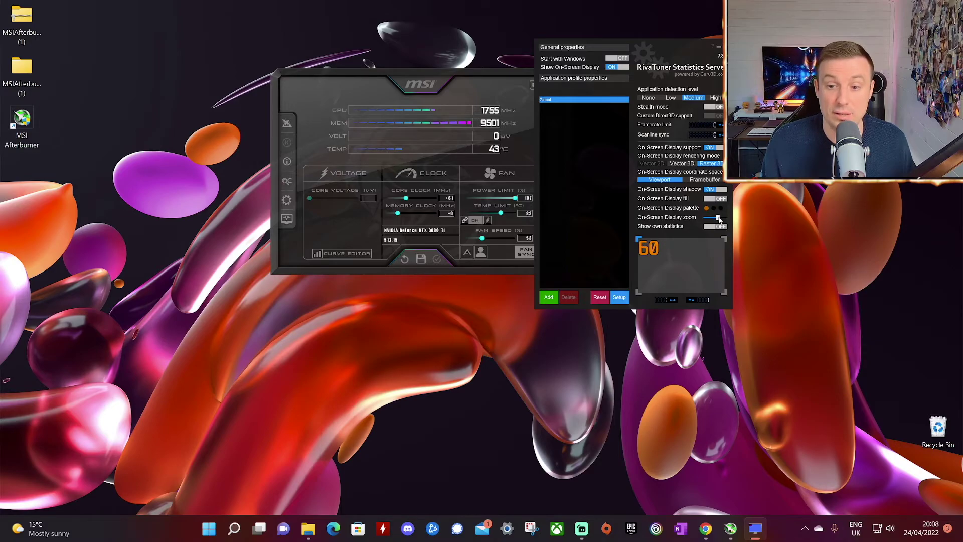